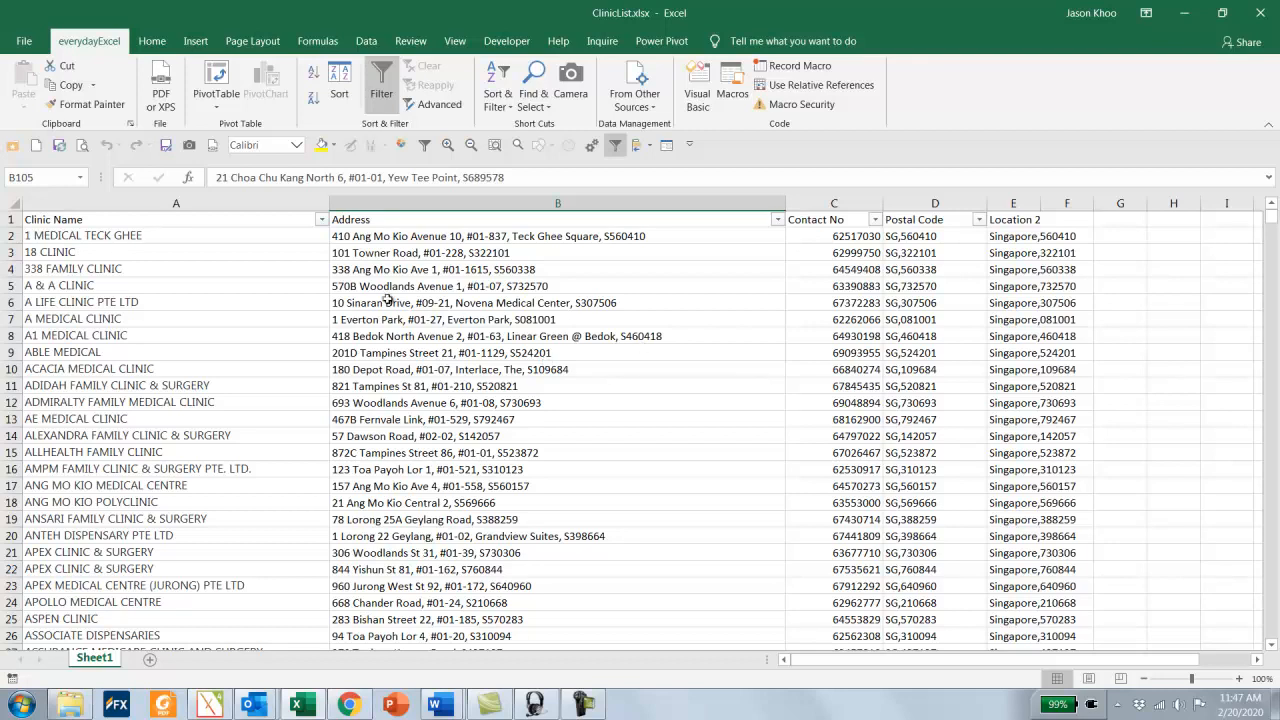
Review the clinic list's column headers and widen the Location 2 column to fit its values
{"action": "left_click", "coordinate": [180, 218]}
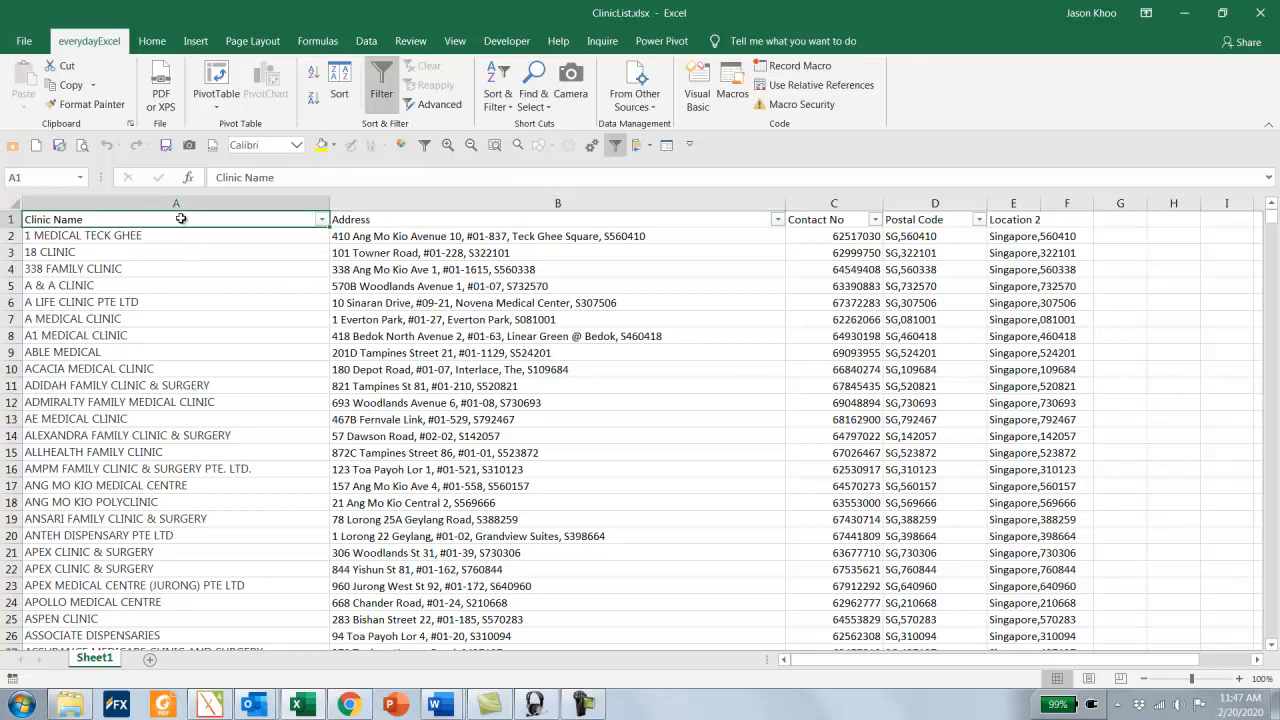
{"action": "left_click", "coordinate": [437, 220]}
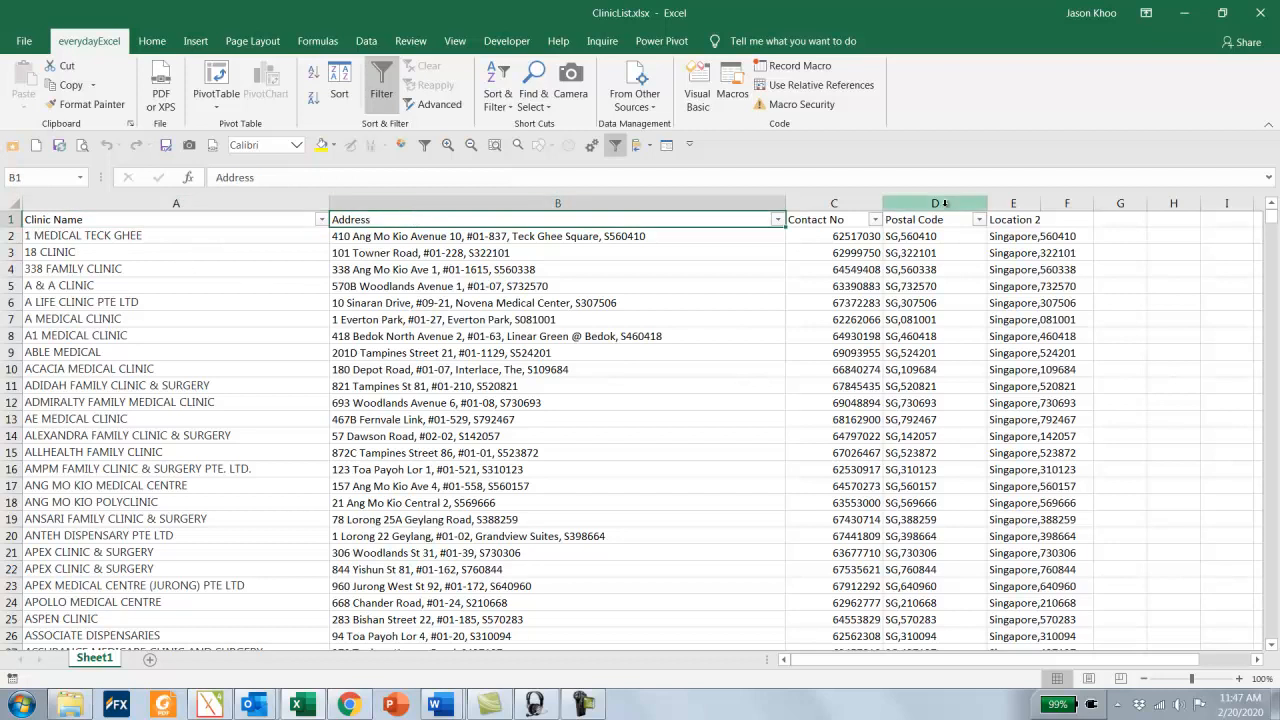
{"action": "left_click", "coordinate": [835, 222]}
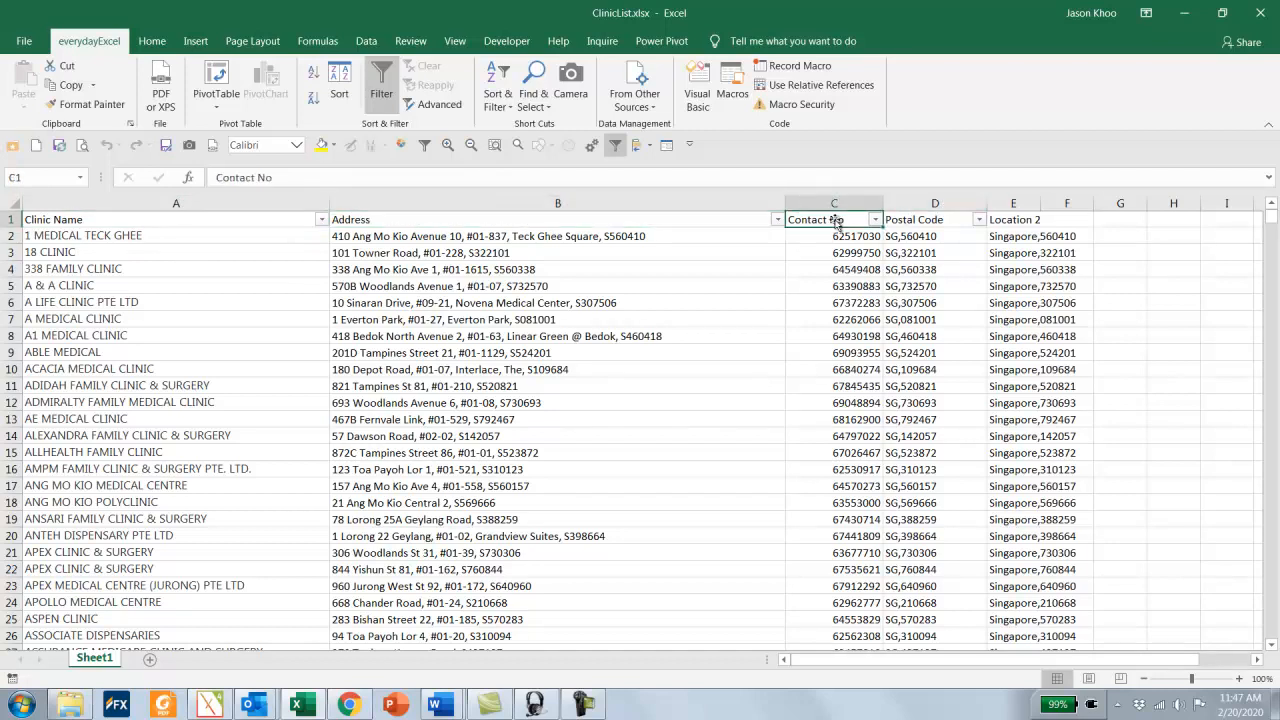
{"action": "left_click", "coordinate": [929, 222]}
{"action": "left_click", "coordinate": [1030, 219]}
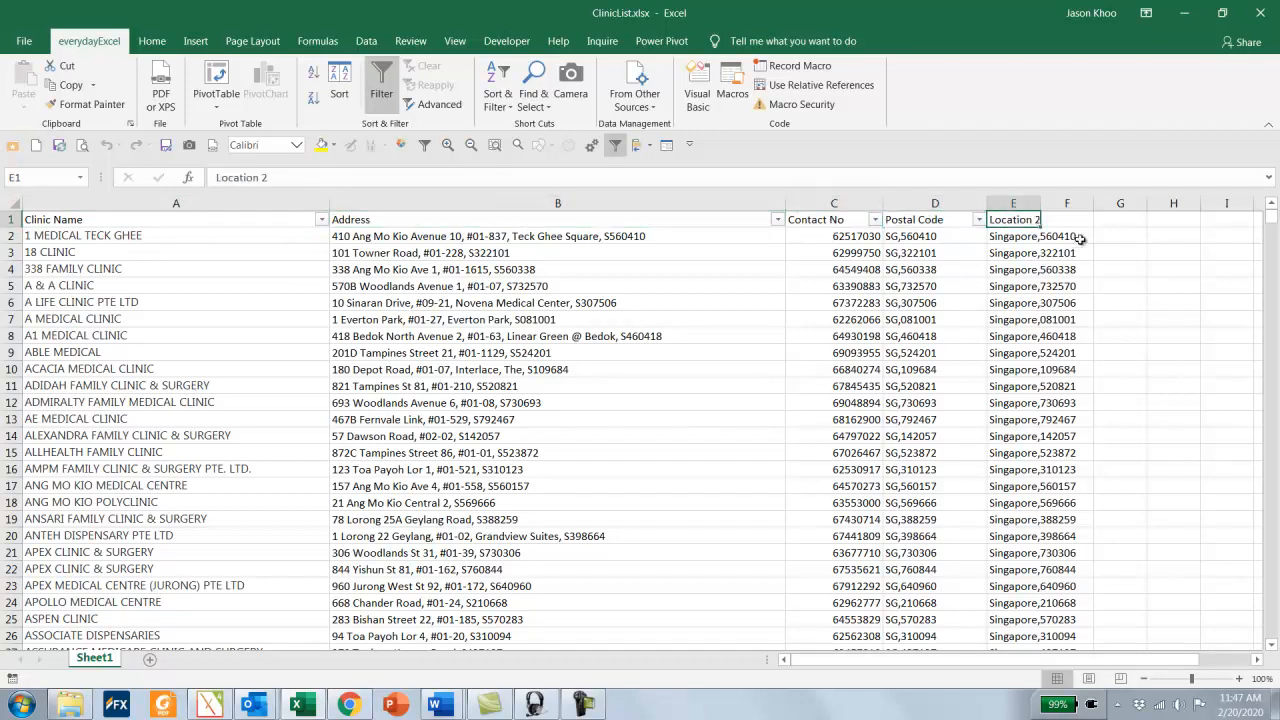
{"action": "left_click_drag", "start_coordinate": [1040, 210], "coordinate": [1101, 210]}
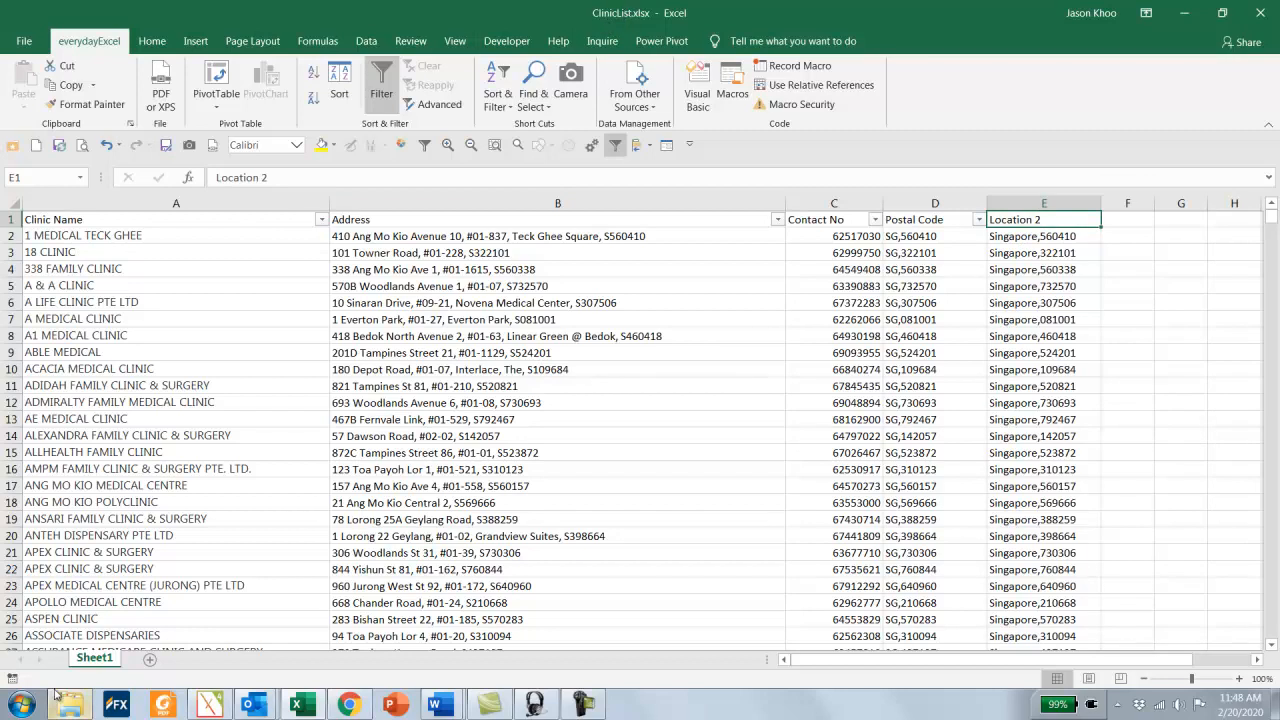
Launch Power BI Desktop and dismiss its start screen to reach a blank report
{"action": "left_click", "coordinate": [20, 705]}
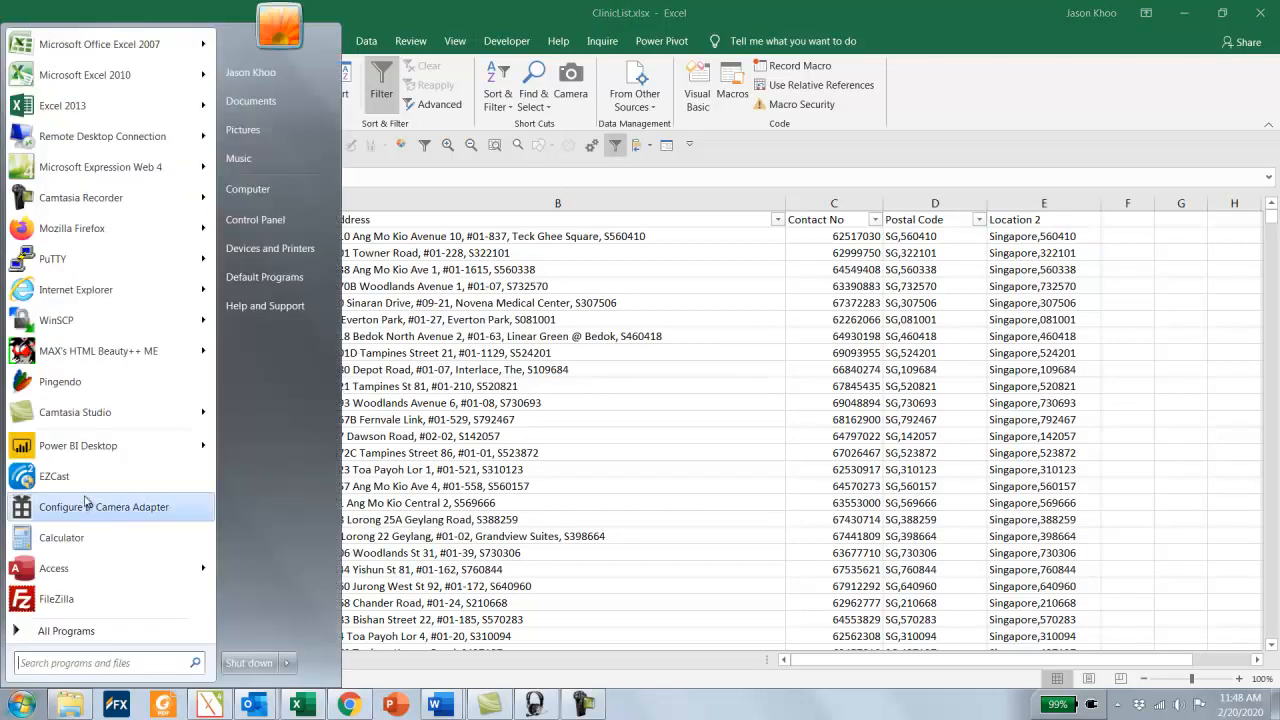
{"action": "mouse_move", "coordinate": [117, 446]}
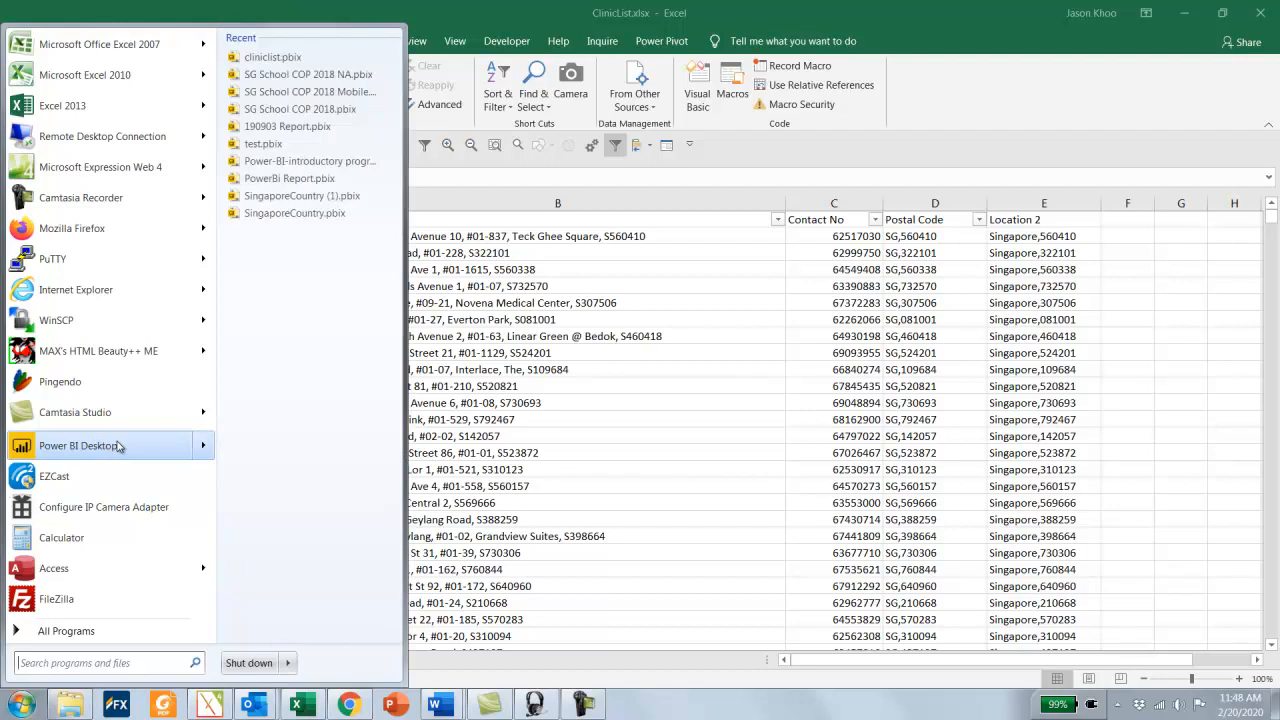
{"action": "left_click", "coordinate": [117, 446]}
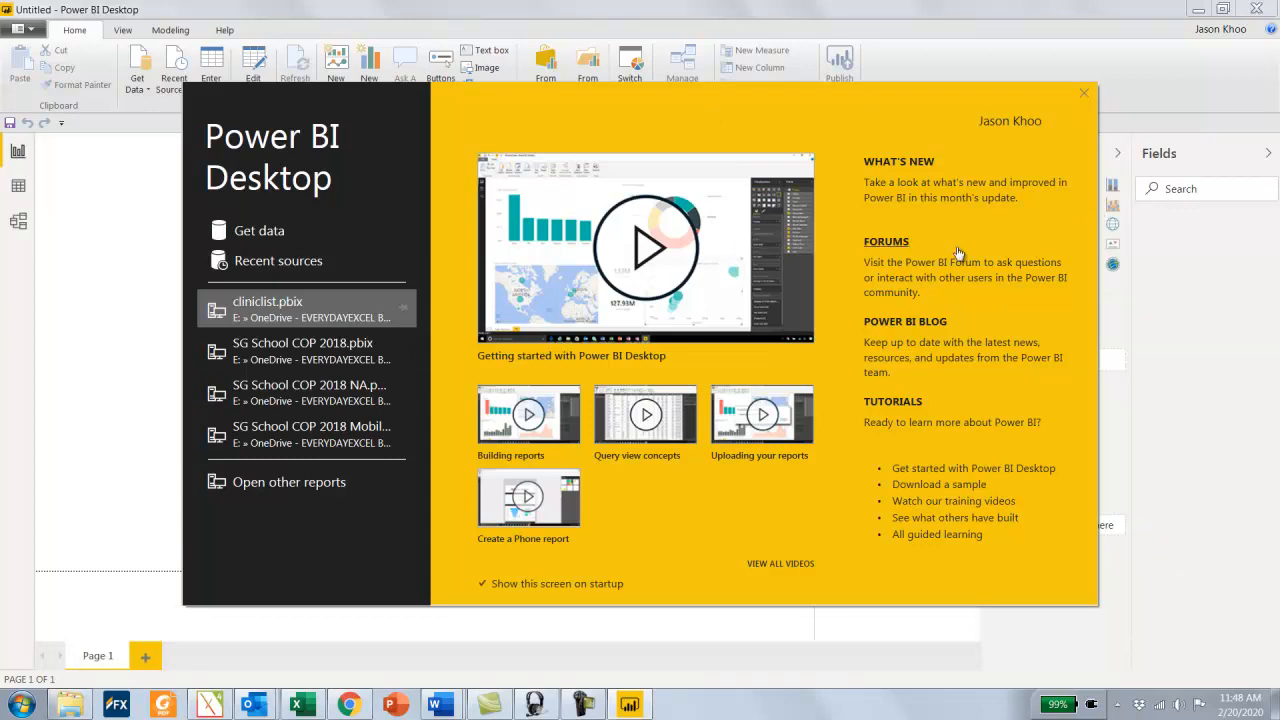
{"action": "left_click", "coordinate": [1085, 95]}
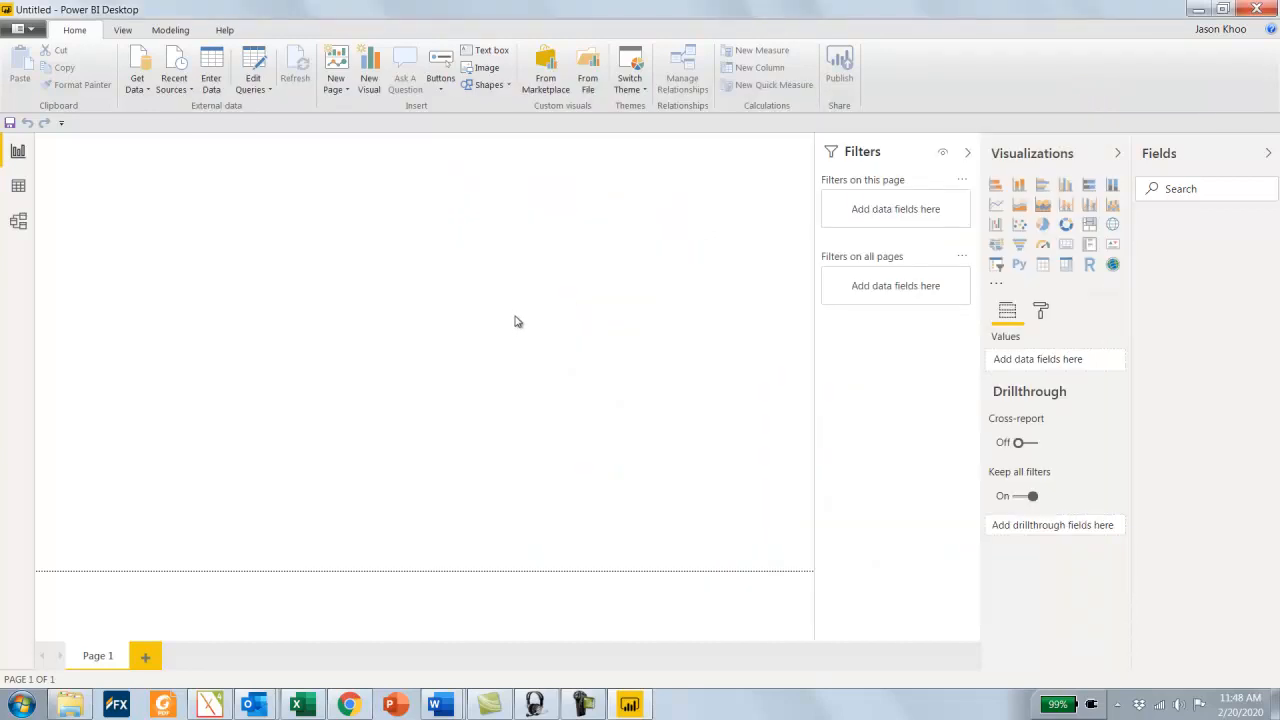
Add a Map visual to Page 1 and enlarge it to about half the page width
{"action": "left_click", "coordinate": [1113, 226]}
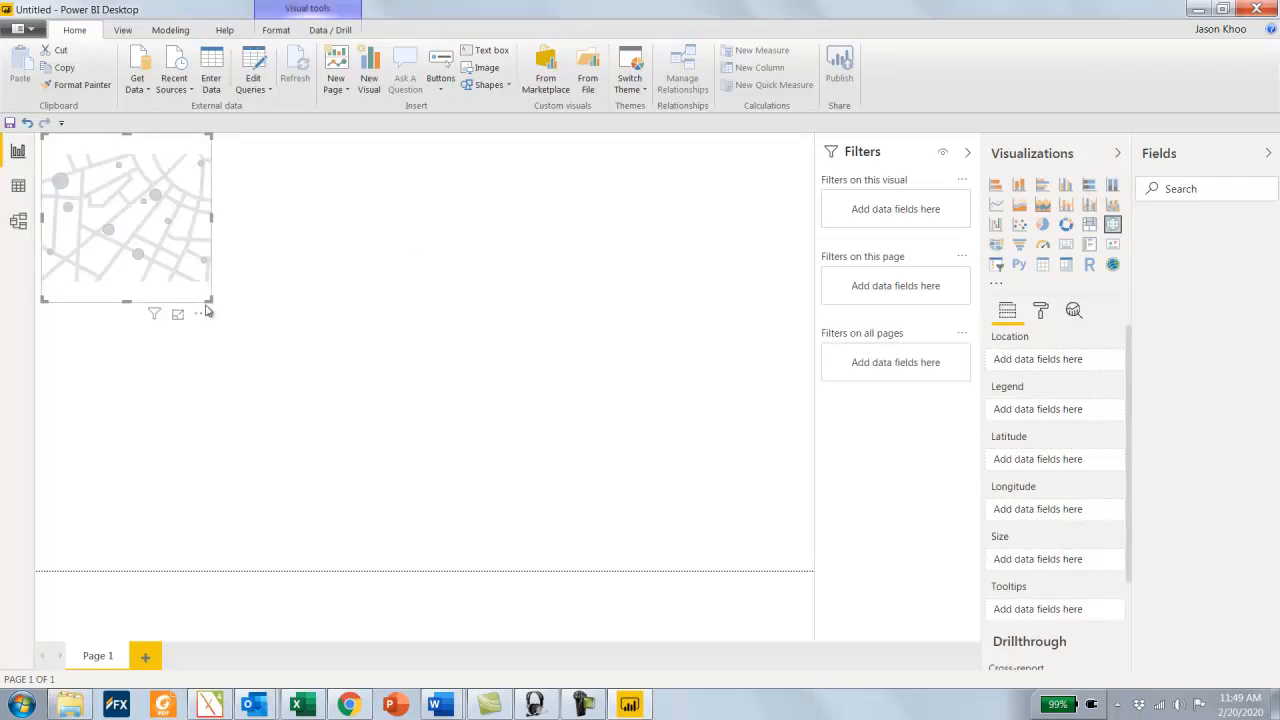
{"action": "left_click_drag", "start_coordinate": [209, 300], "coordinate": [434, 432]}
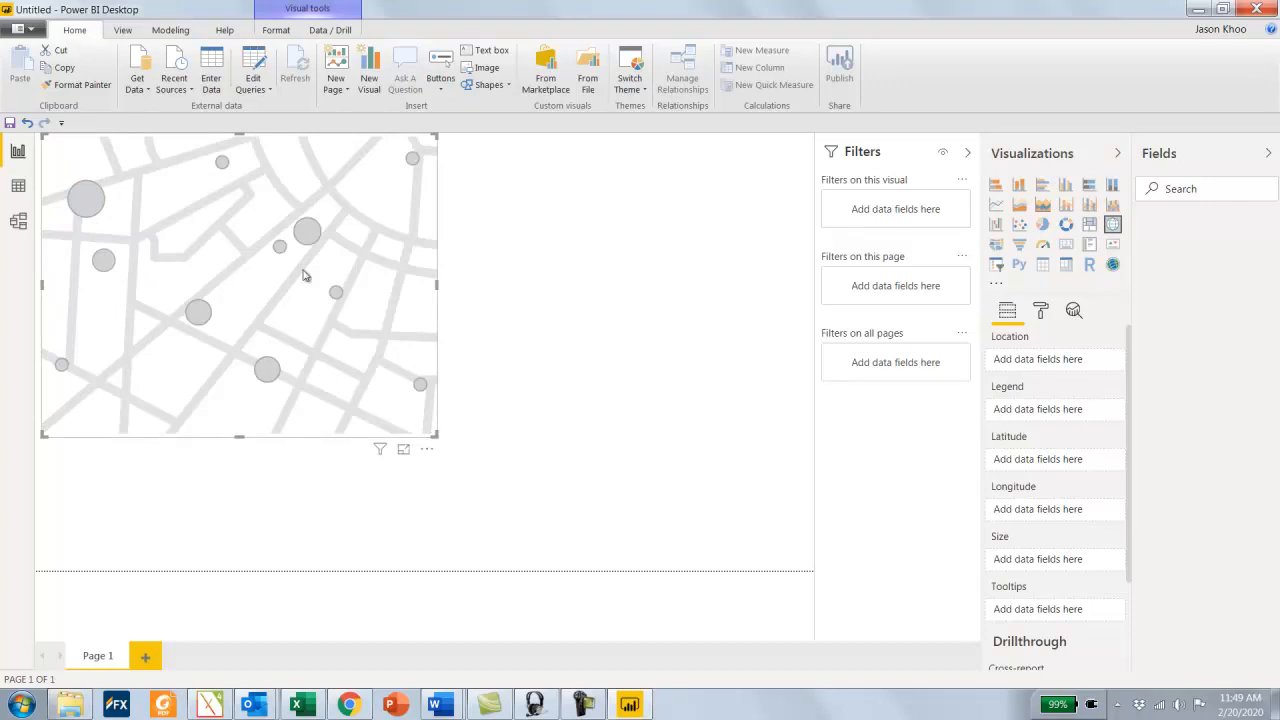
Try to open ClinicList.xlsx from the Training 2020 folder as an Excel data source
{"action": "left_click", "coordinate": [137, 85]}
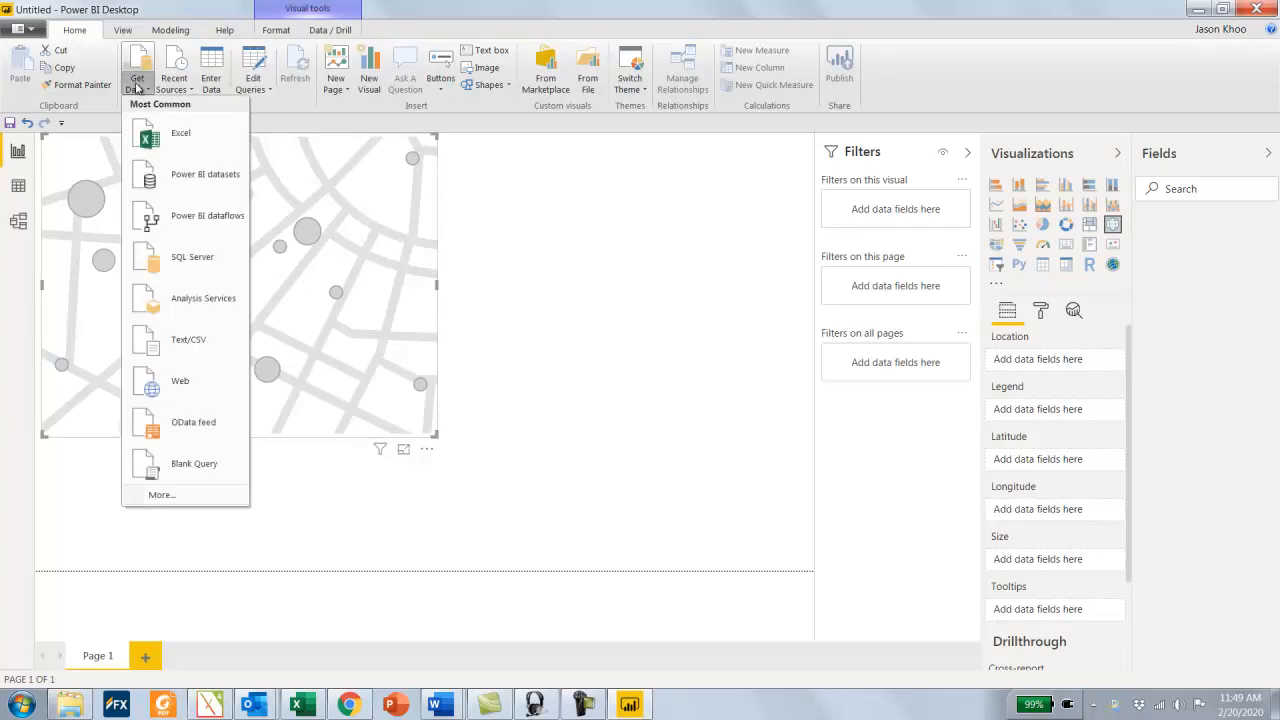
{"action": "left_click", "coordinate": [192, 146]}
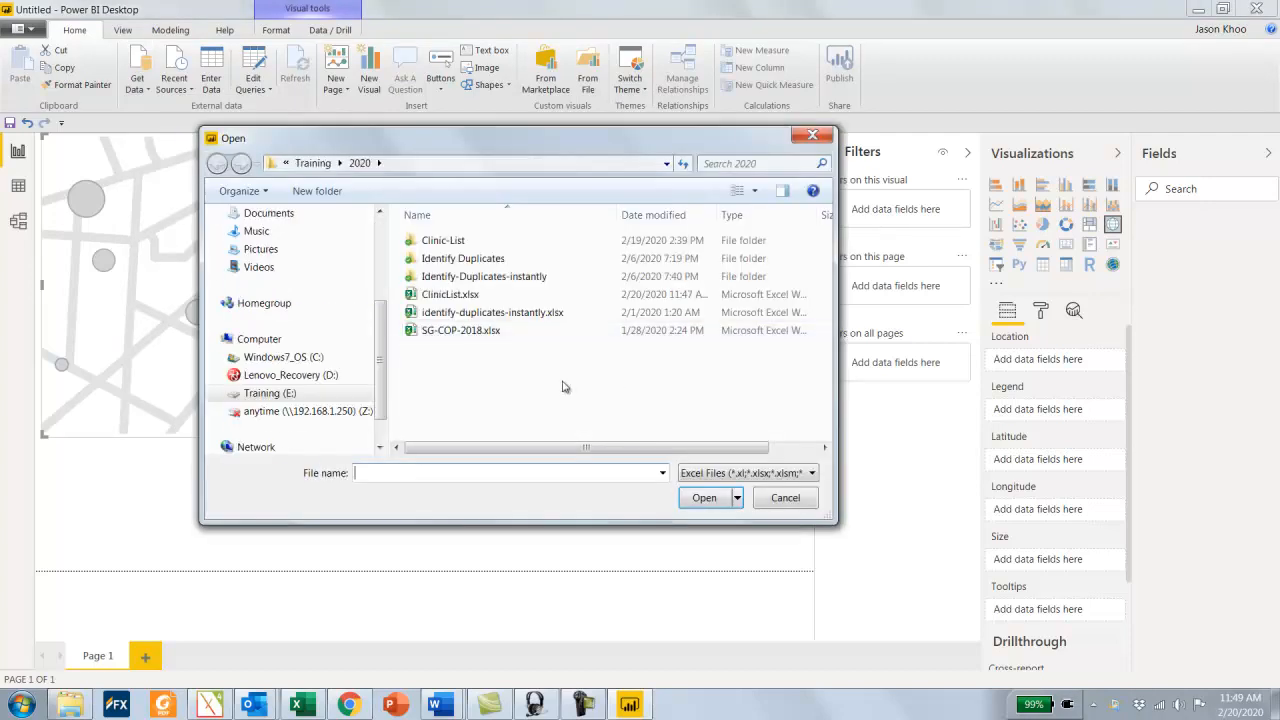
{"action": "double_click", "coordinate": [457, 243]}
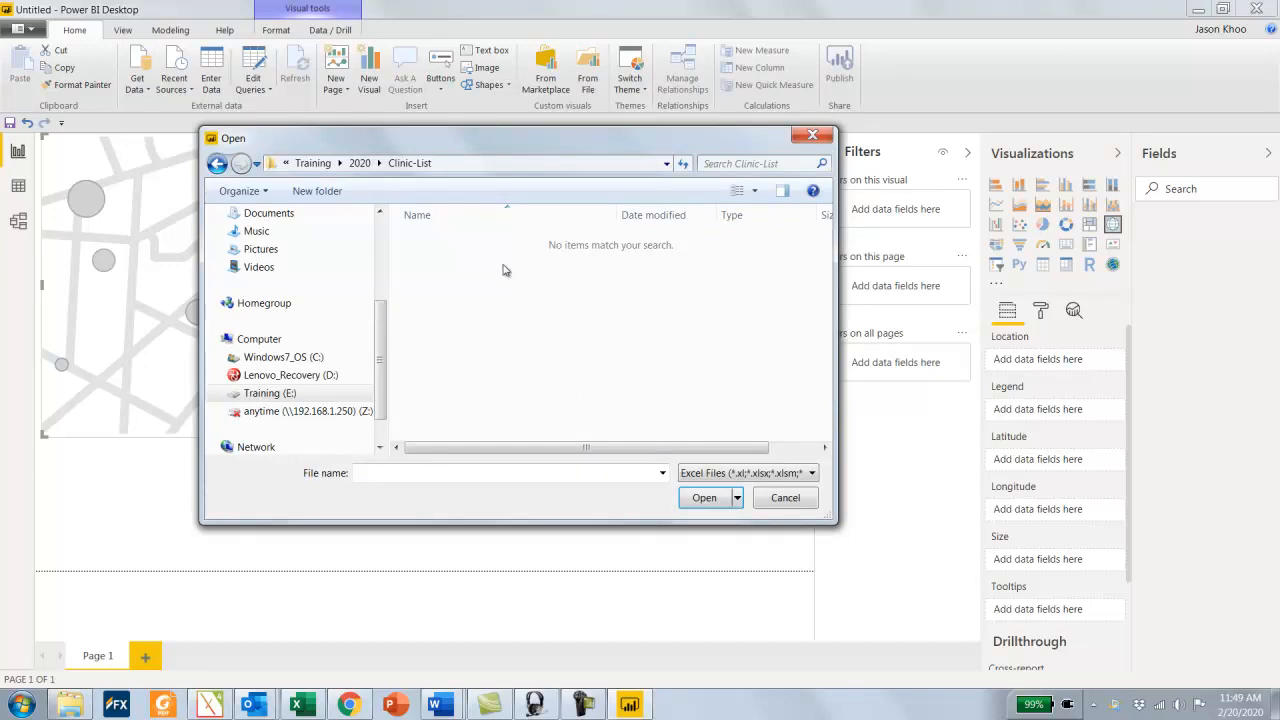
{"action": "left_click", "coordinate": [360, 163]}
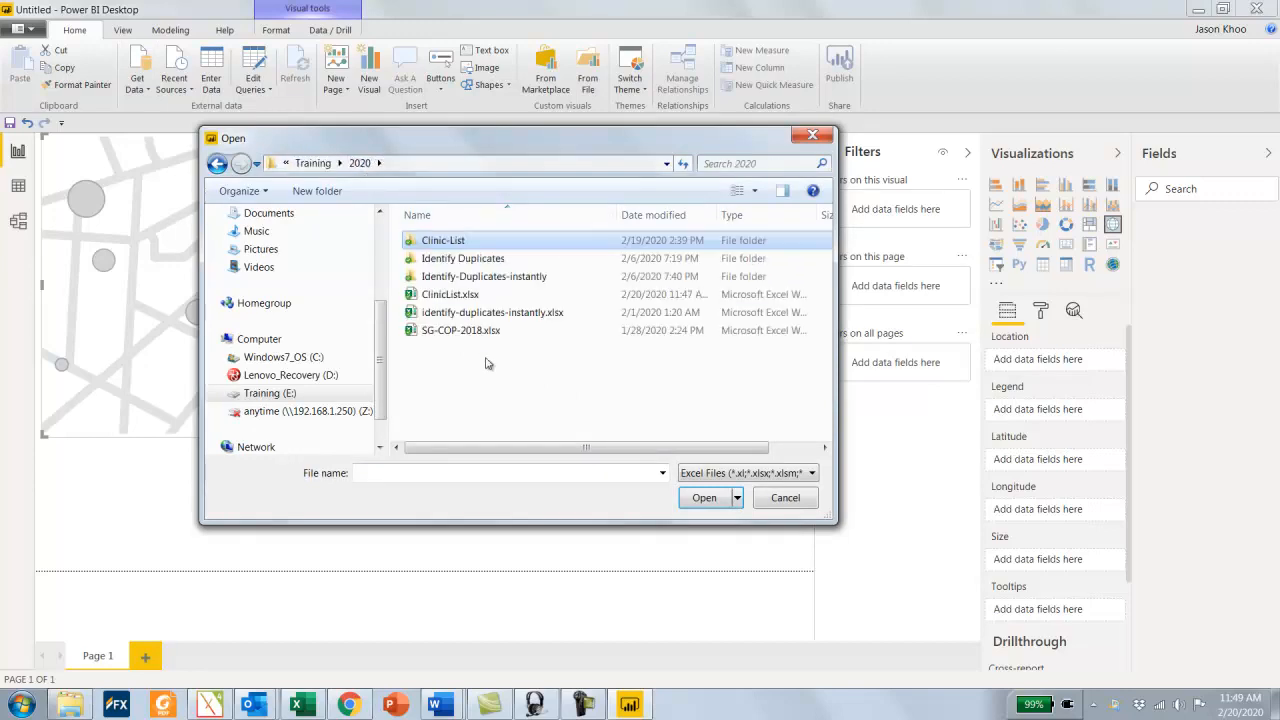
{"action": "left_click", "coordinate": [470, 295]}
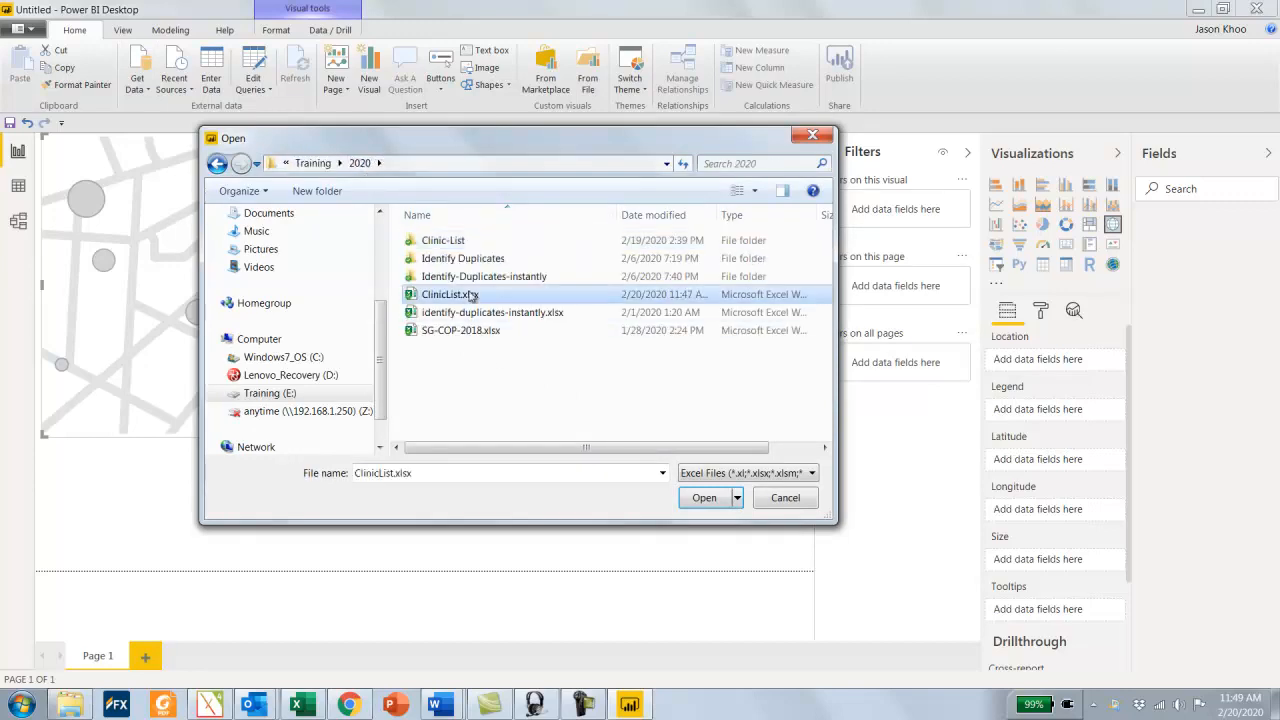
{"action": "left_click", "coordinate": [704, 500]}
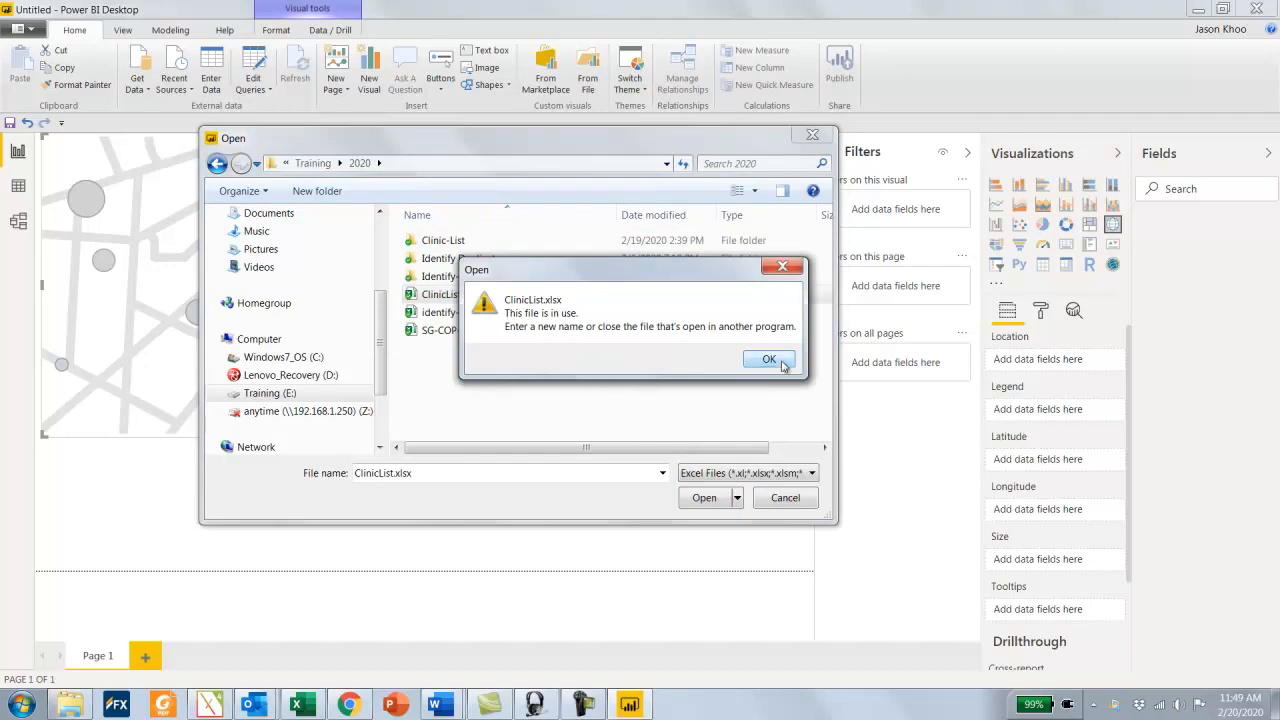
Switch to Excel and close the ClinicList.xlsx workbook, saving its changes
{"action": "left_click", "coordinate": [316, 712]}
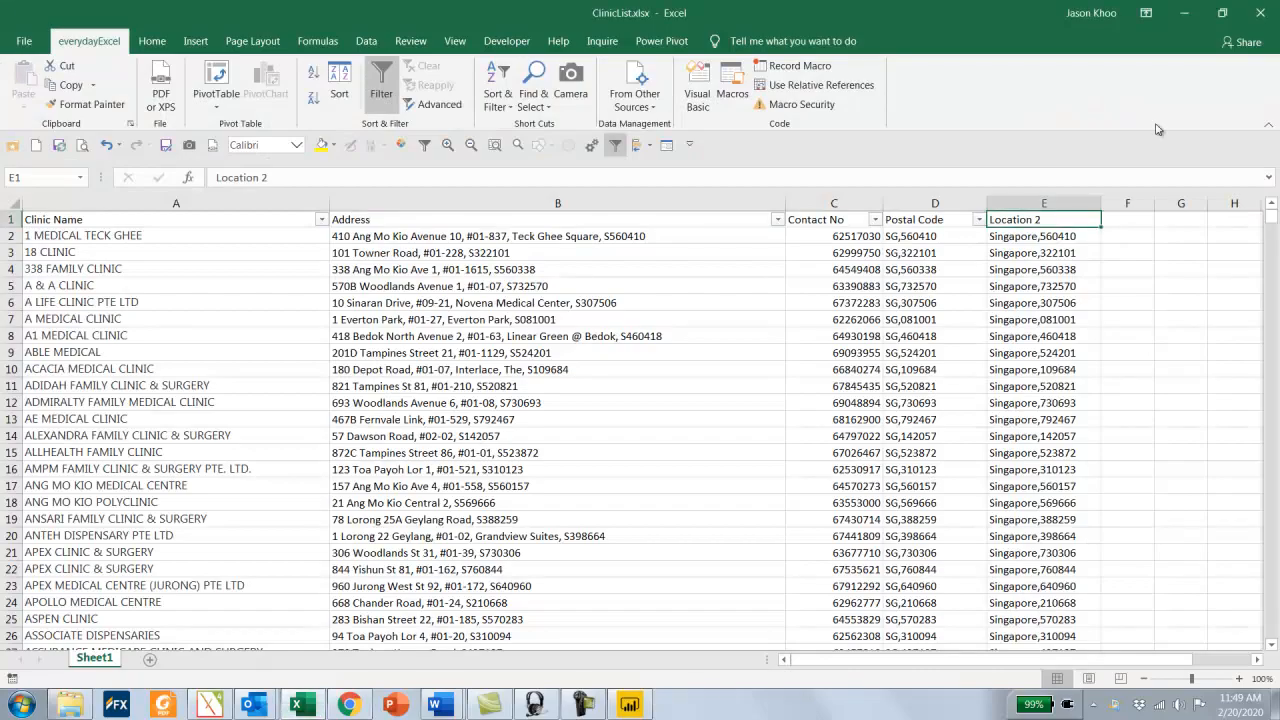
{"action": "left_click", "coordinate": [1261, 20]}
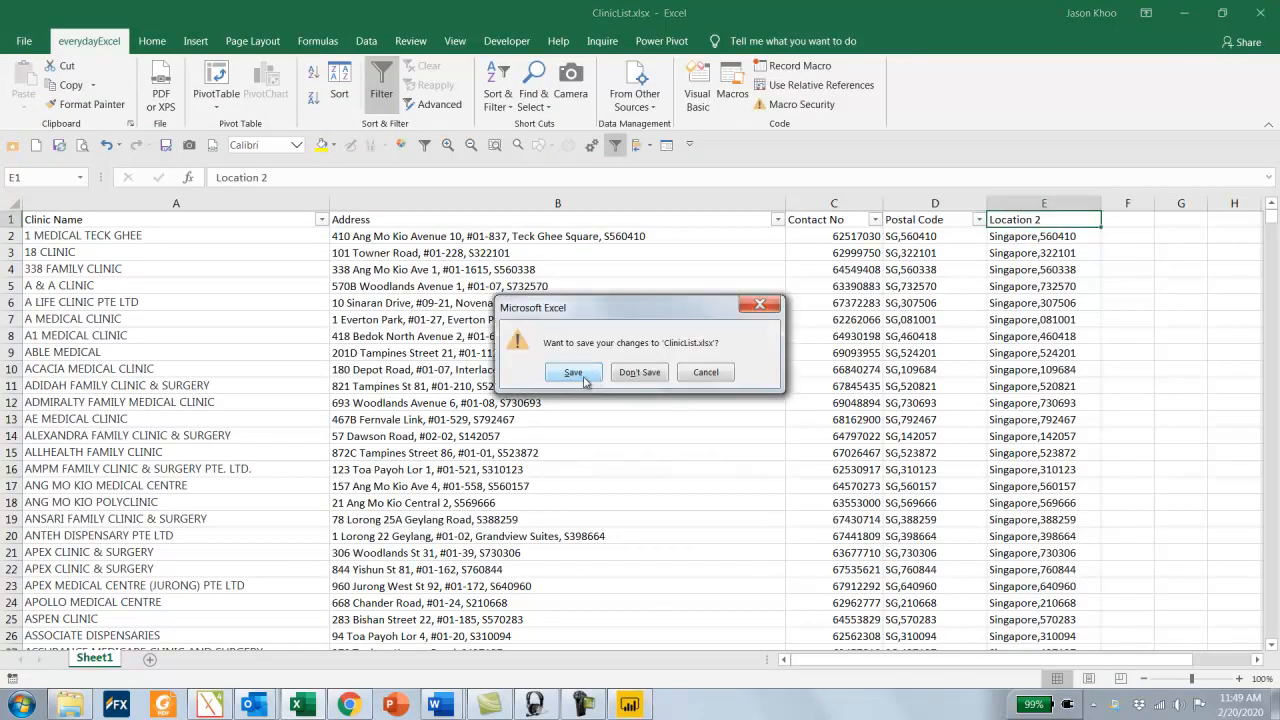
{"action": "left_click", "coordinate": [573, 372]}
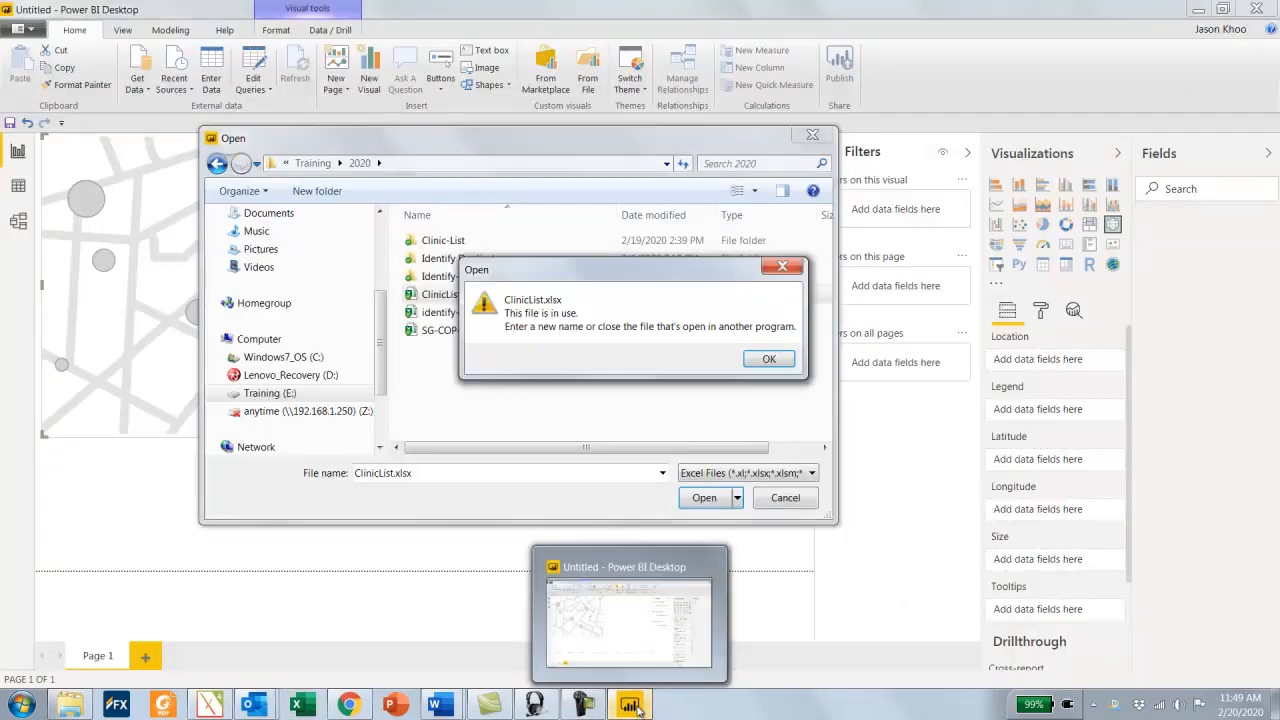
Return to Power BI Desktop, dismiss the file-in-use warning and open ClinicList.xlsx as the data source
{"action": "left_click", "coordinate": [638, 710]}
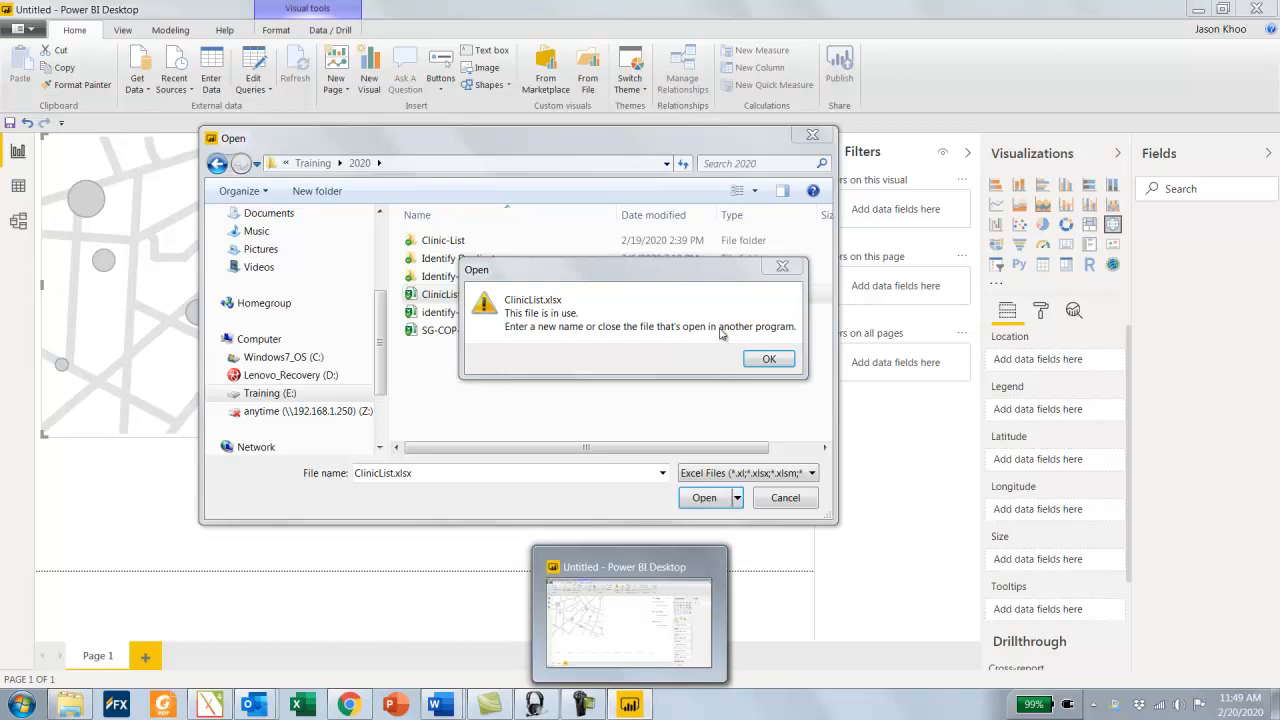
{"action": "left_click", "coordinate": [769, 358]}
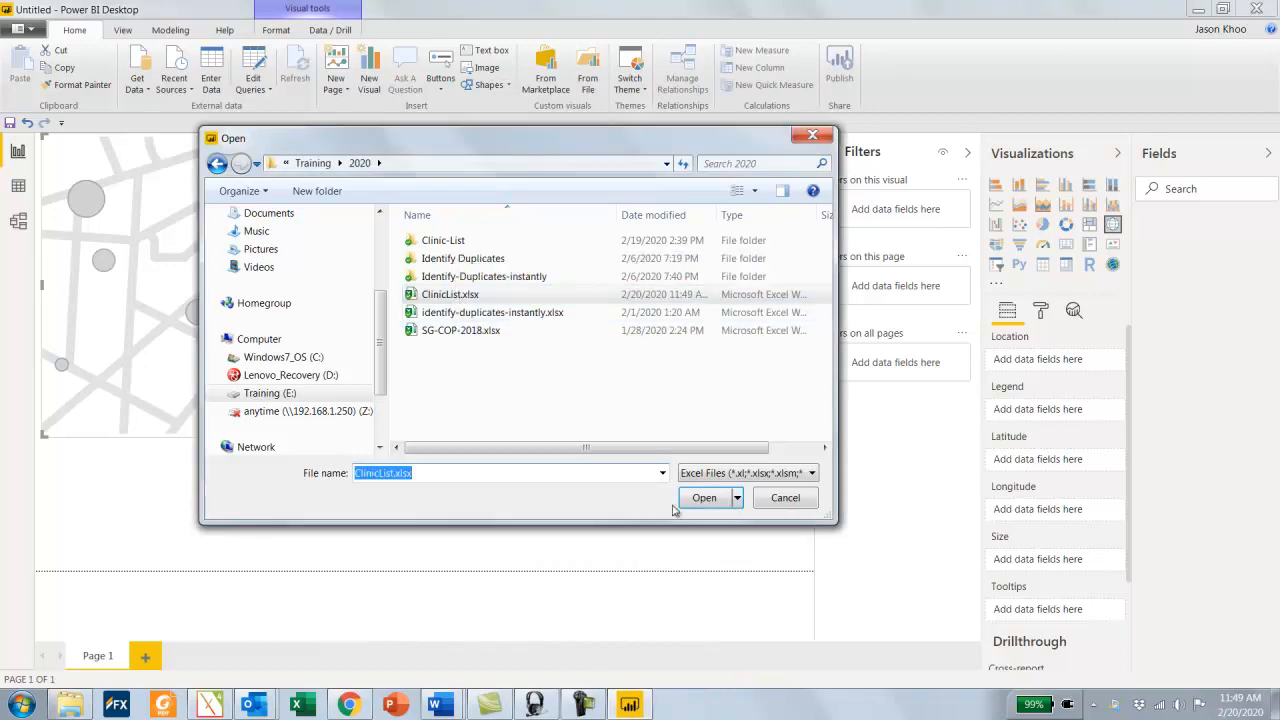
{"action": "left_click", "coordinate": [702, 499]}
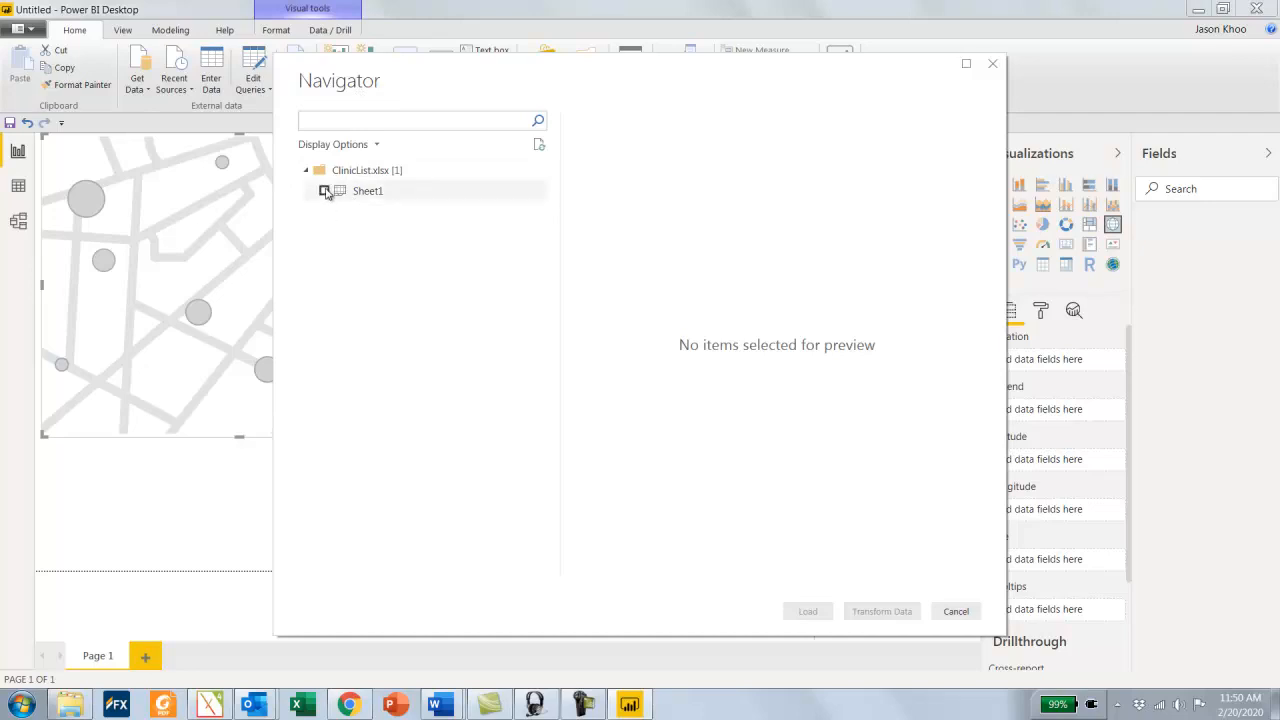
Select Sheet1 of ClinicList.xlsx, check its columns in the preview and load it into the report
{"action": "left_click", "coordinate": [324, 192]}
{"action": "left_click", "coordinate": [324, 192]}
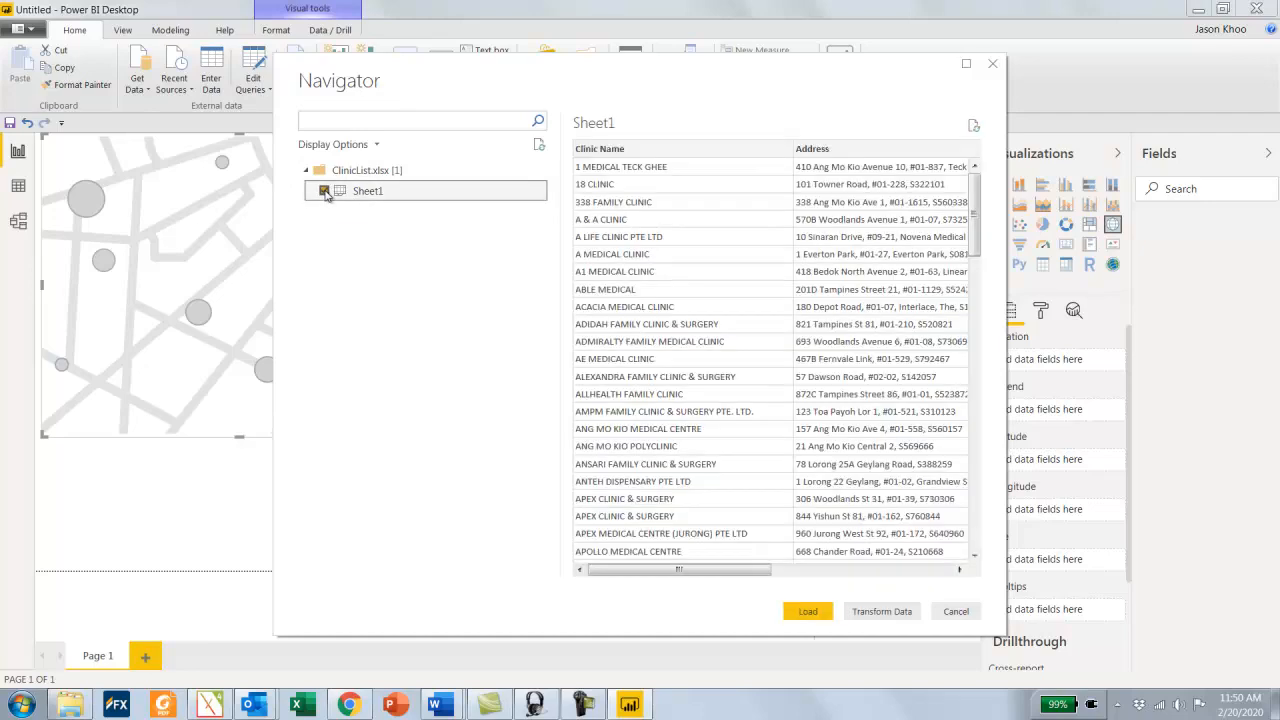
{"action": "left_click_drag", "start_coordinate": [719, 576], "coordinate": [957, 582]}
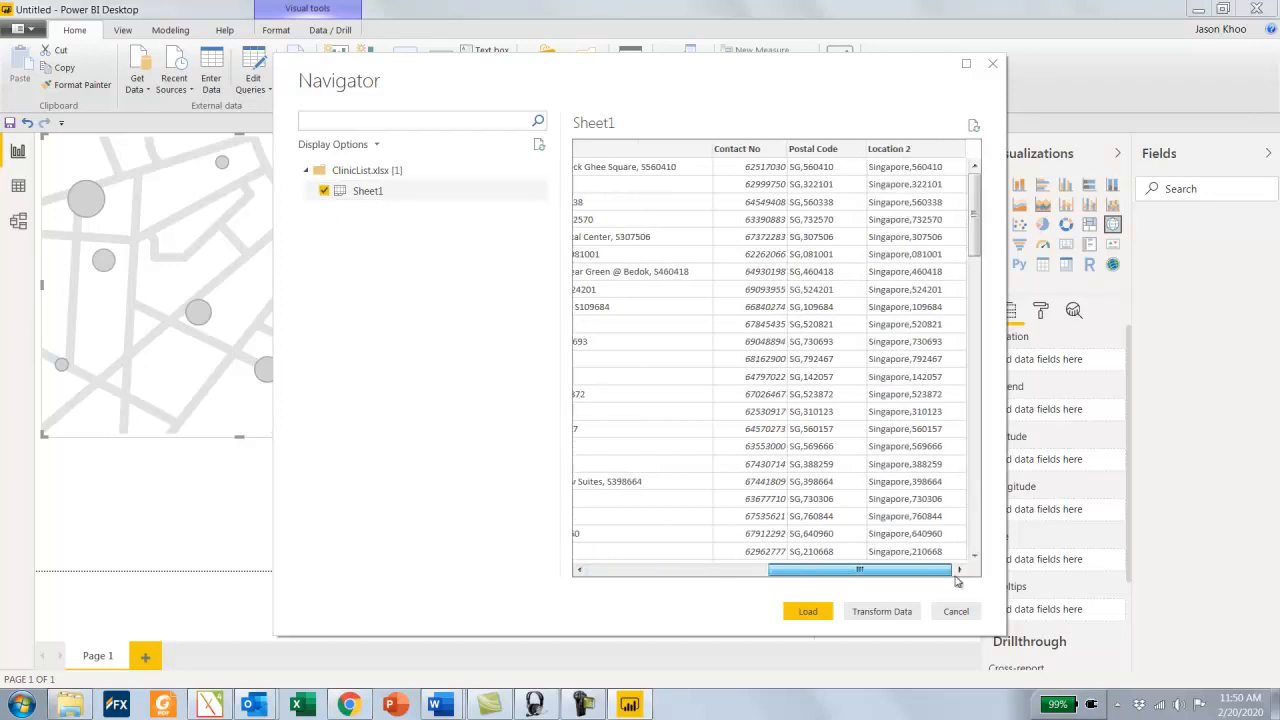
{"action": "left_click", "coordinate": [809, 612]}
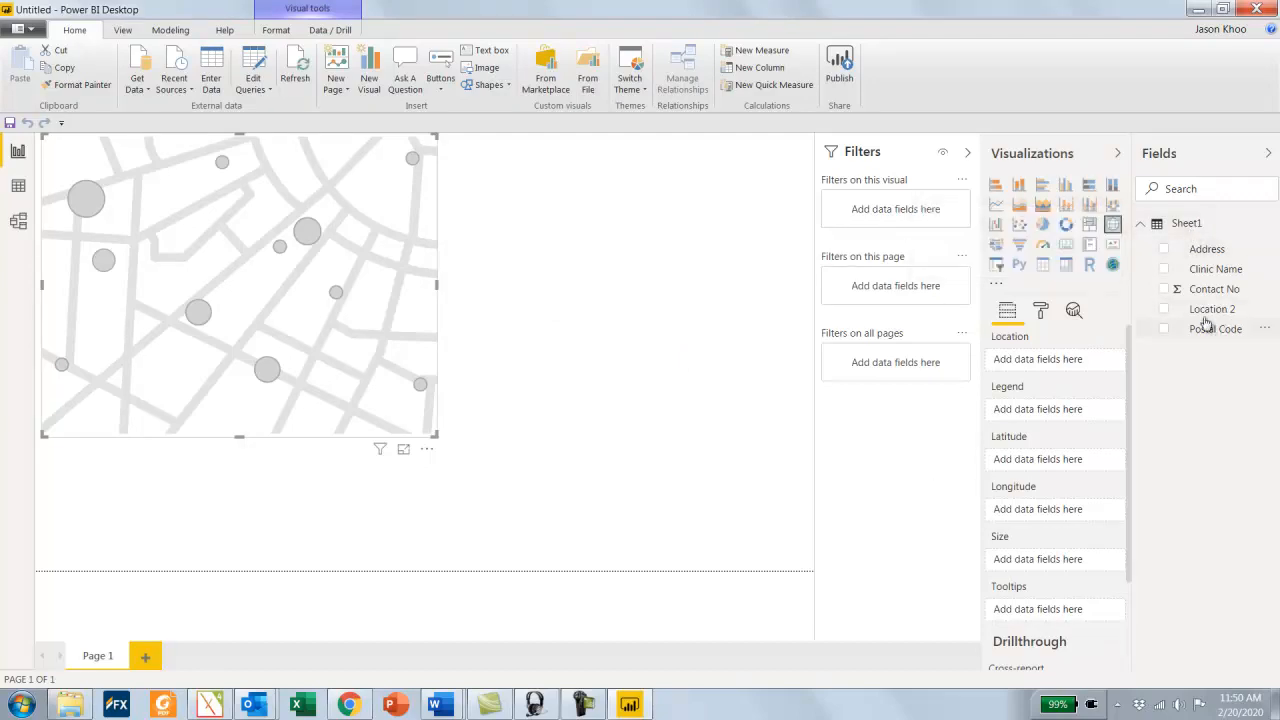
Assign the Location 2 field to the map's Location to plot the clinics
{"action": "left_click_drag", "start_coordinate": [1206, 316], "coordinate": [1047, 367]}
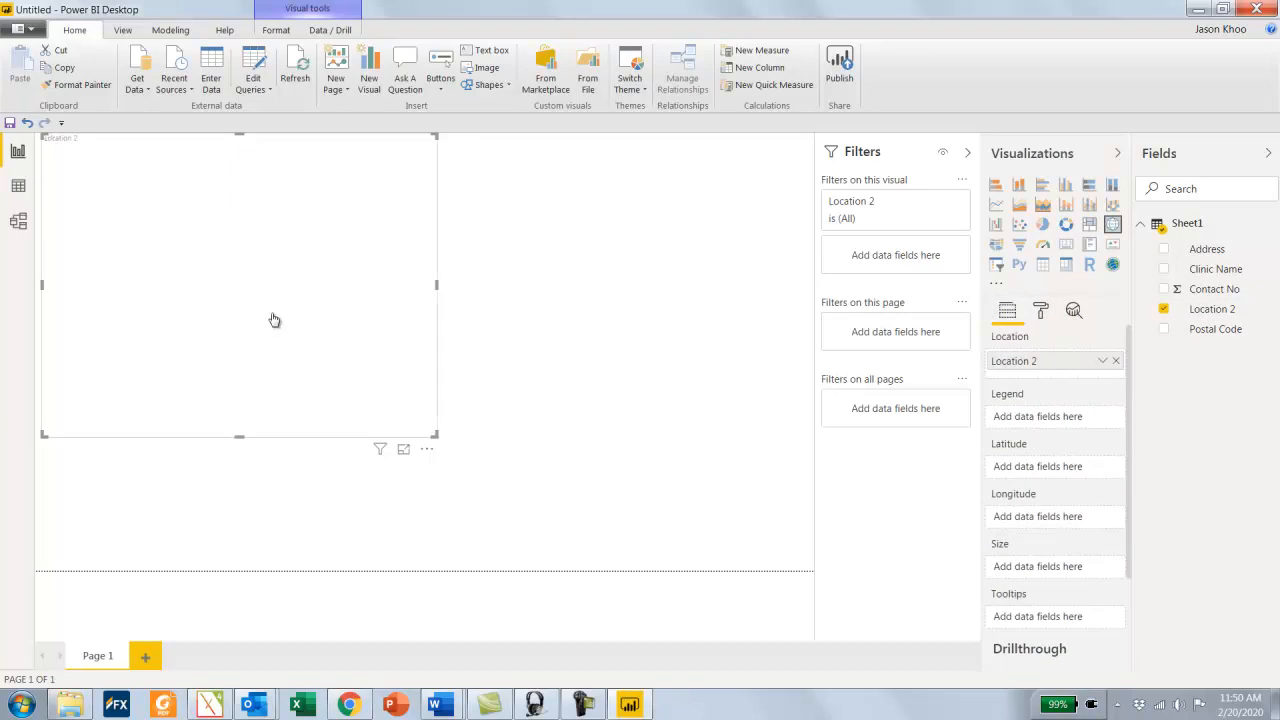
{"action": "mouse_move", "coordinate": [272, 318]}
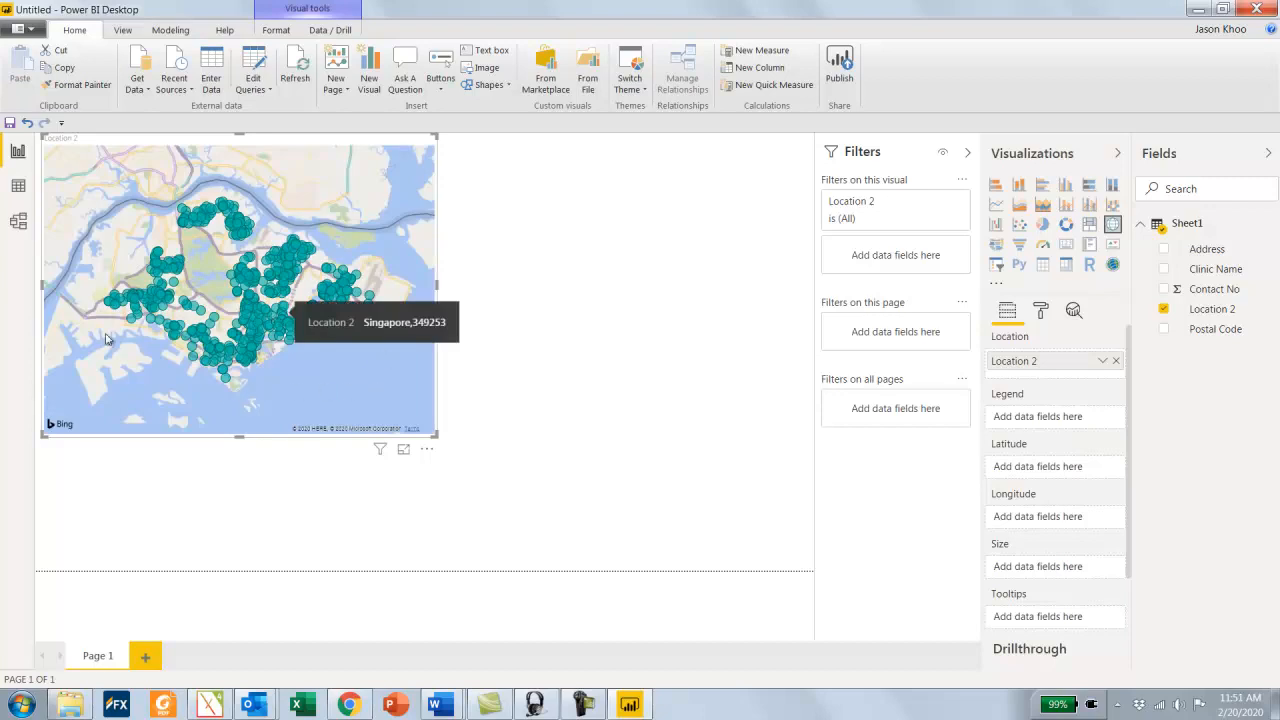
Resize the map visual to cover most of the report page, undoing the first resize attempt
{"action": "left_click_drag", "start_coordinate": [435, 434], "coordinate": [757, 547]}
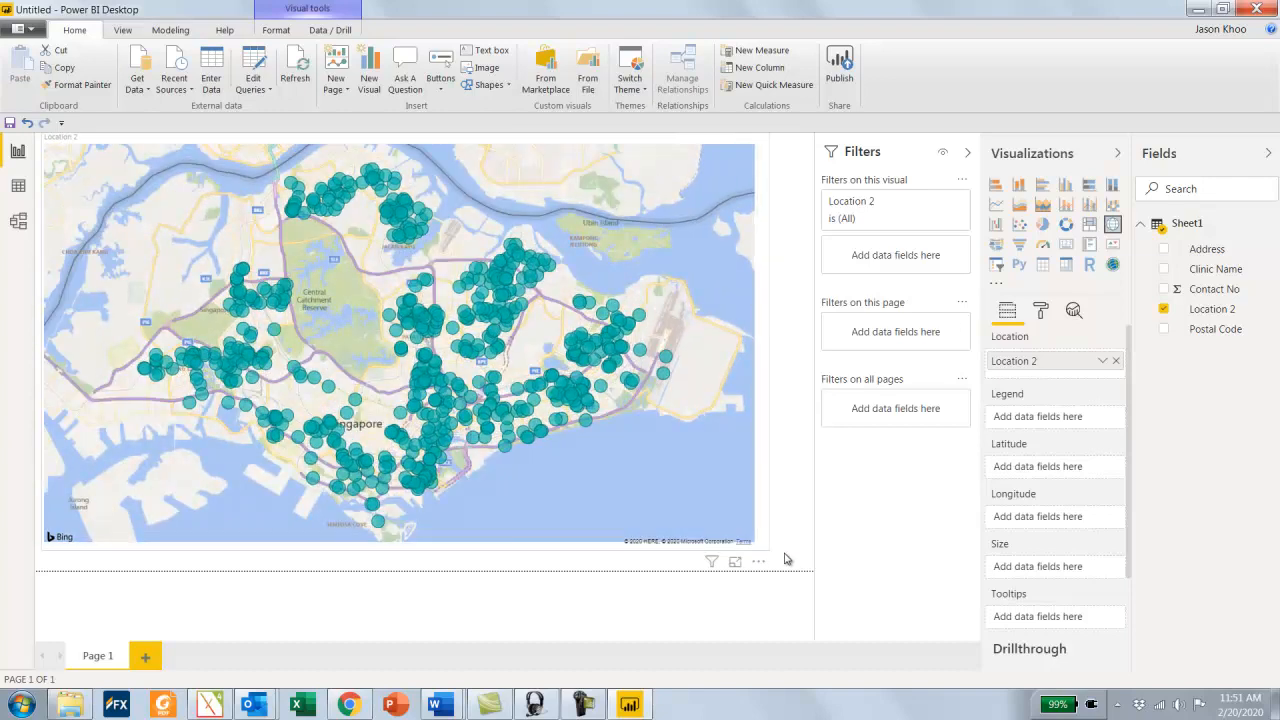
{"action": "left_click", "coordinate": [27, 123]}
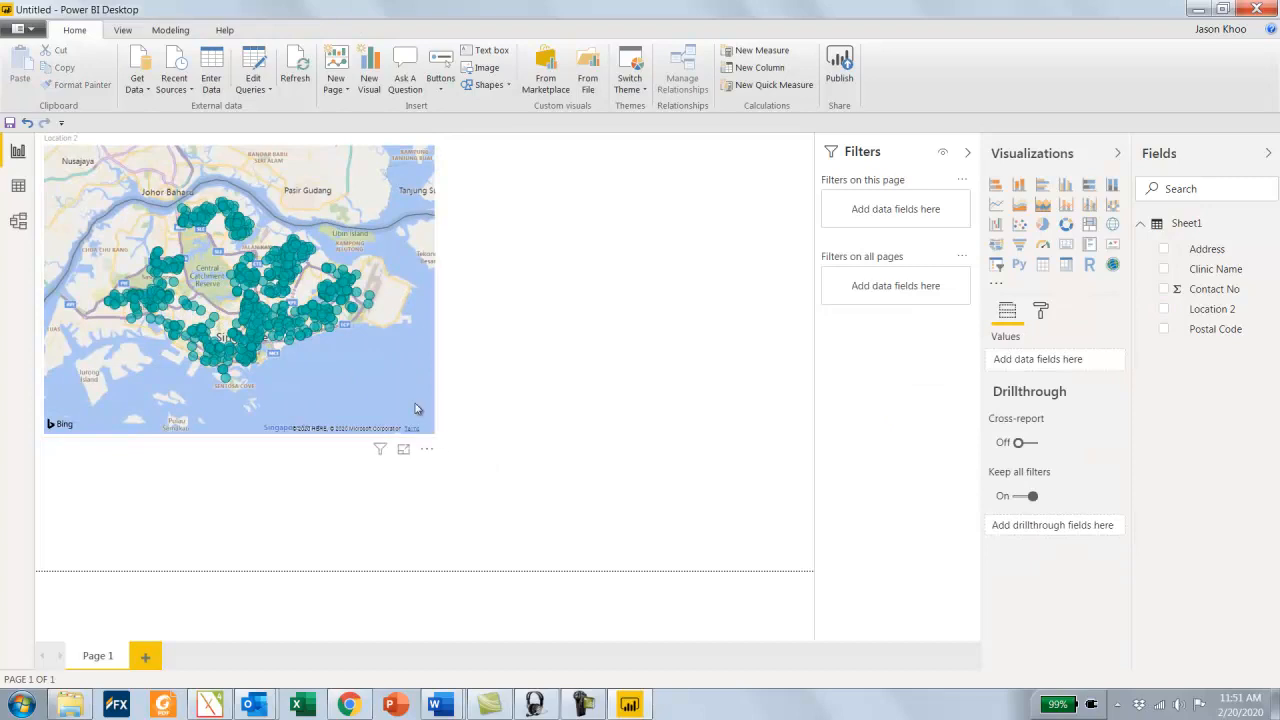
{"action": "left_click", "coordinate": [432, 437]}
{"action": "left_click_drag", "start_coordinate": [432, 437], "coordinate": [686, 522]}
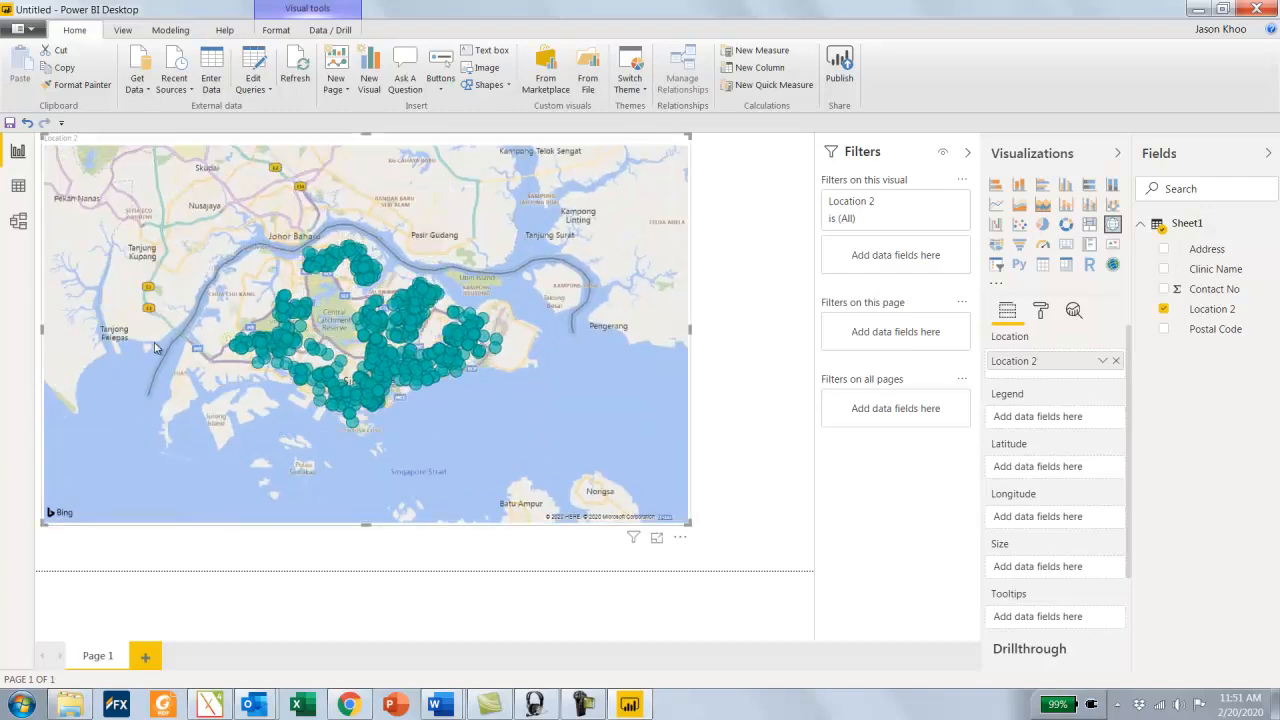
Check a clinic point's tooltip on the map and add the Clinic Name field to the map's Tooltips
{"action": "scroll", "coordinate": [308, 342], "scroll_direction": "up", "scroll_amount": 1}
{"action": "scroll", "coordinate": [308, 342], "scroll_direction": "up", "scroll_amount": 4}
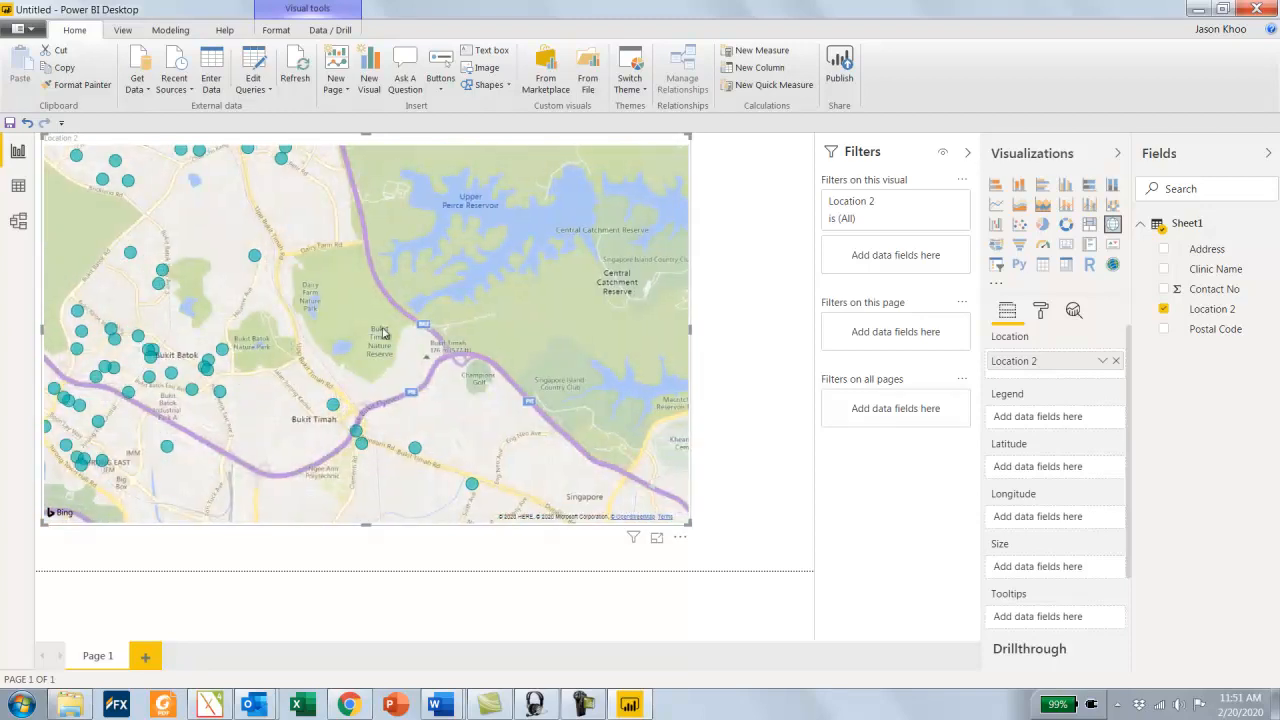
{"action": "scroll", "coordinate": [428, 329], "scroll_direction": "up", "scroll_amount": 2}
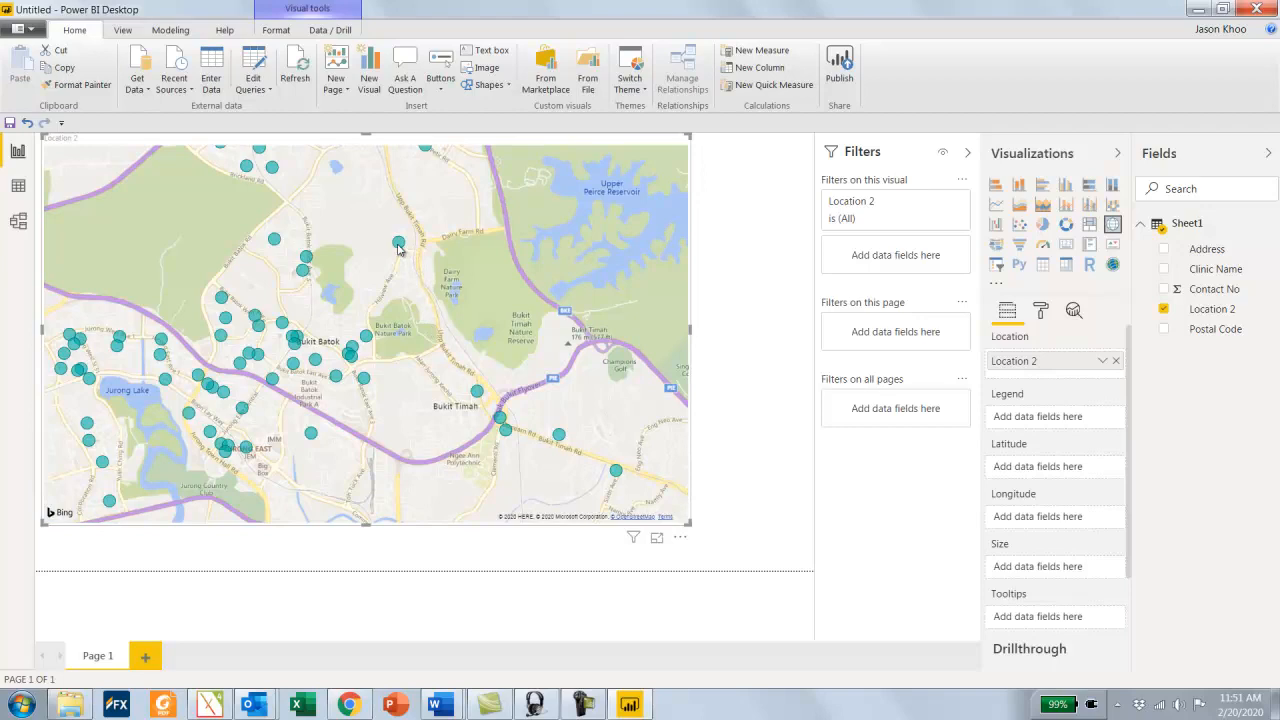
{"action": "mouse_move", "coordinate": [398, 249]}
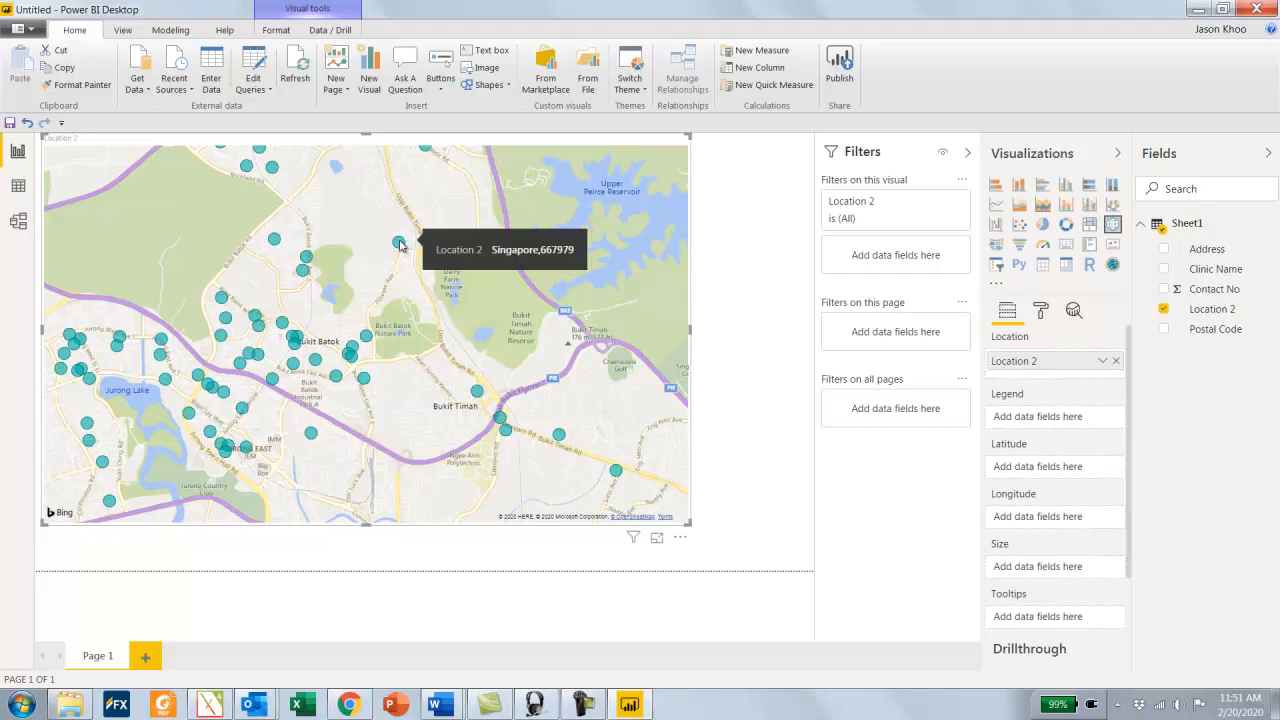
{"action": "left_click_drag", "start_coordinate": [1220, 276], "coordinate": [1050, 626]}
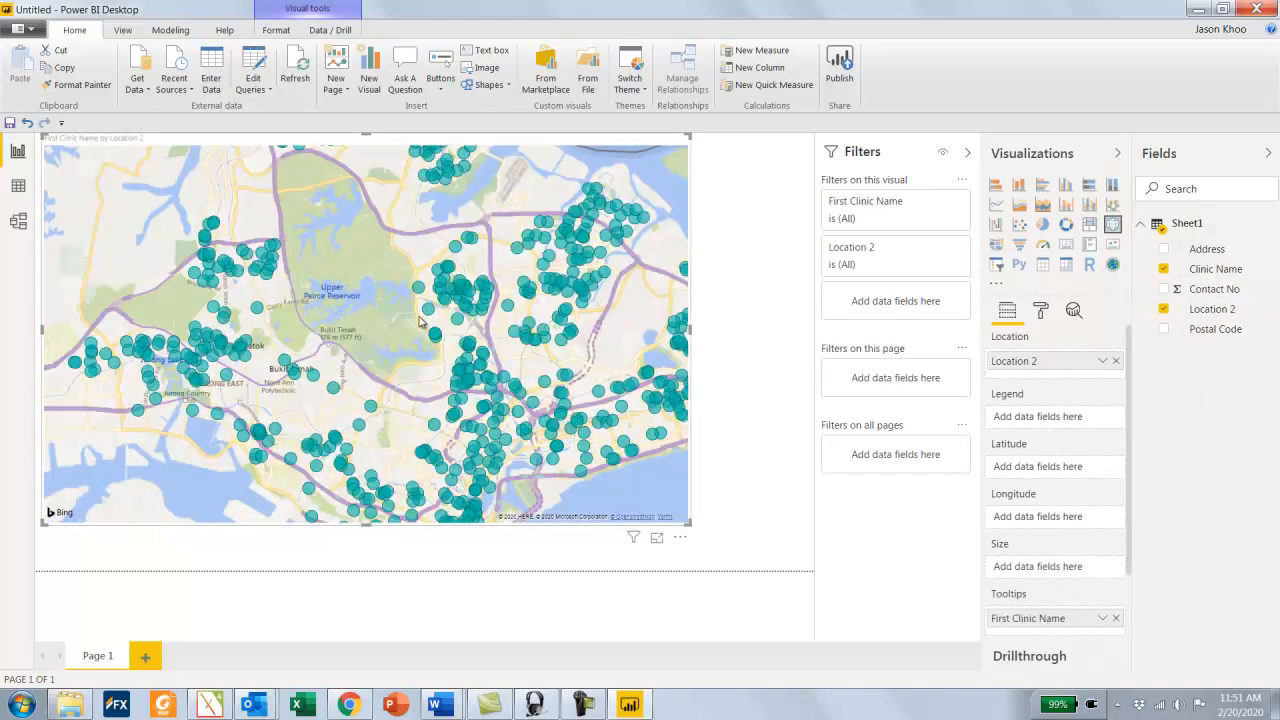
Add the Address and Contact No fields to the map's Tooltips below Clinic Name
{"action": "scroll", "coordinate": [292, 306], "scroll_direction": "up", "scroll_amount": 3}
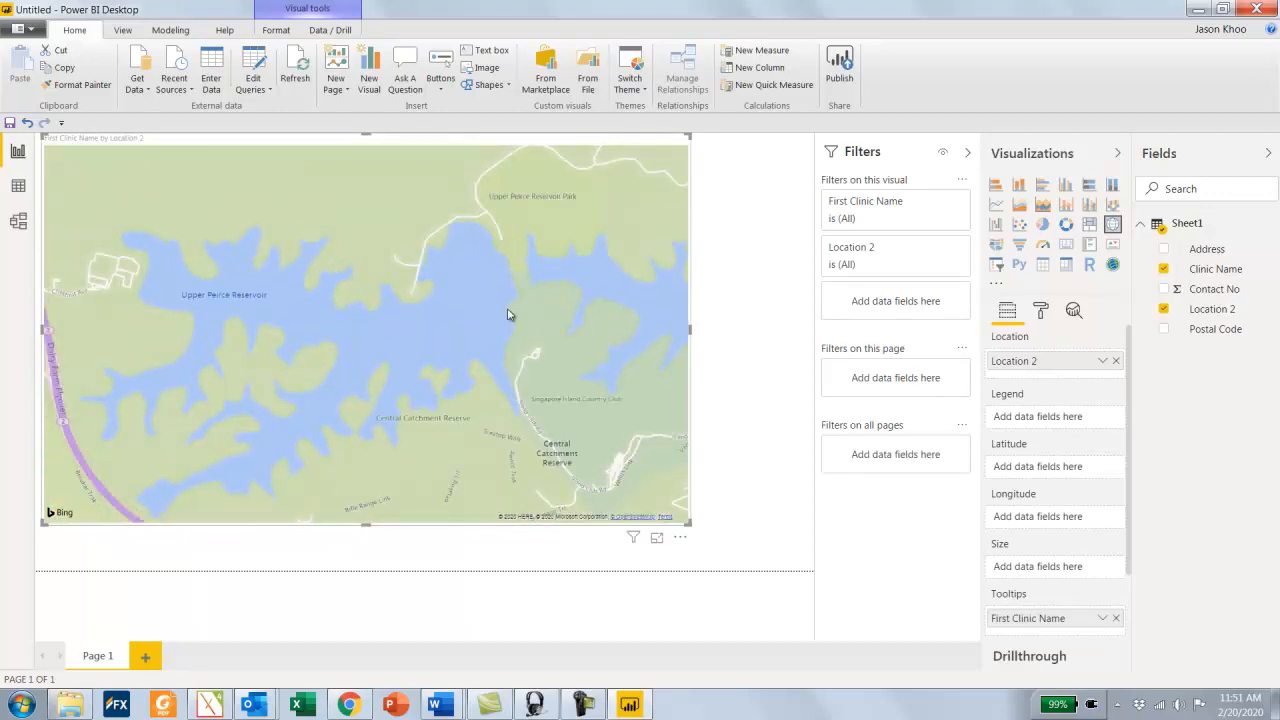
{"action": "scroll", "coordinate": [508, 314], "scroll_direction": "down", "scroll_amount": 1}
{"action": "scroll", "coordinate": [507, 314], "scroll_direction": "down", "scroll_amount": 1}
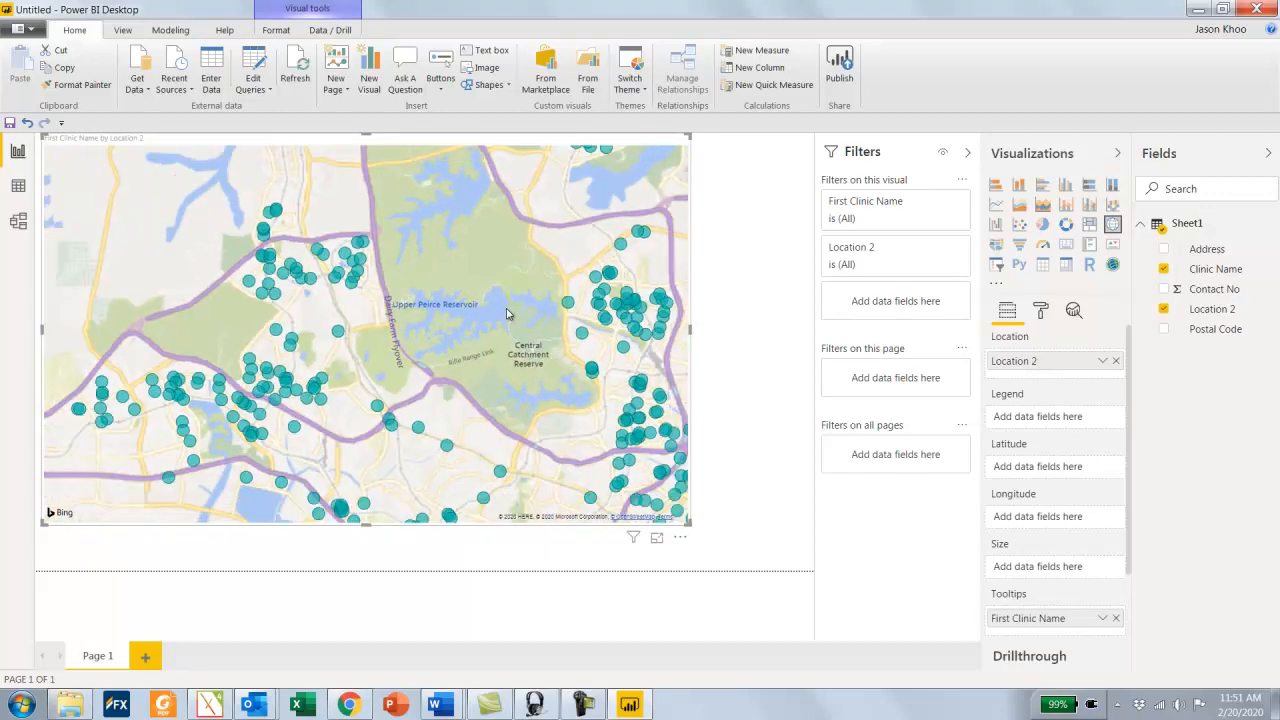
{"action": "mouse_move", "coordinate": [339, 333]}
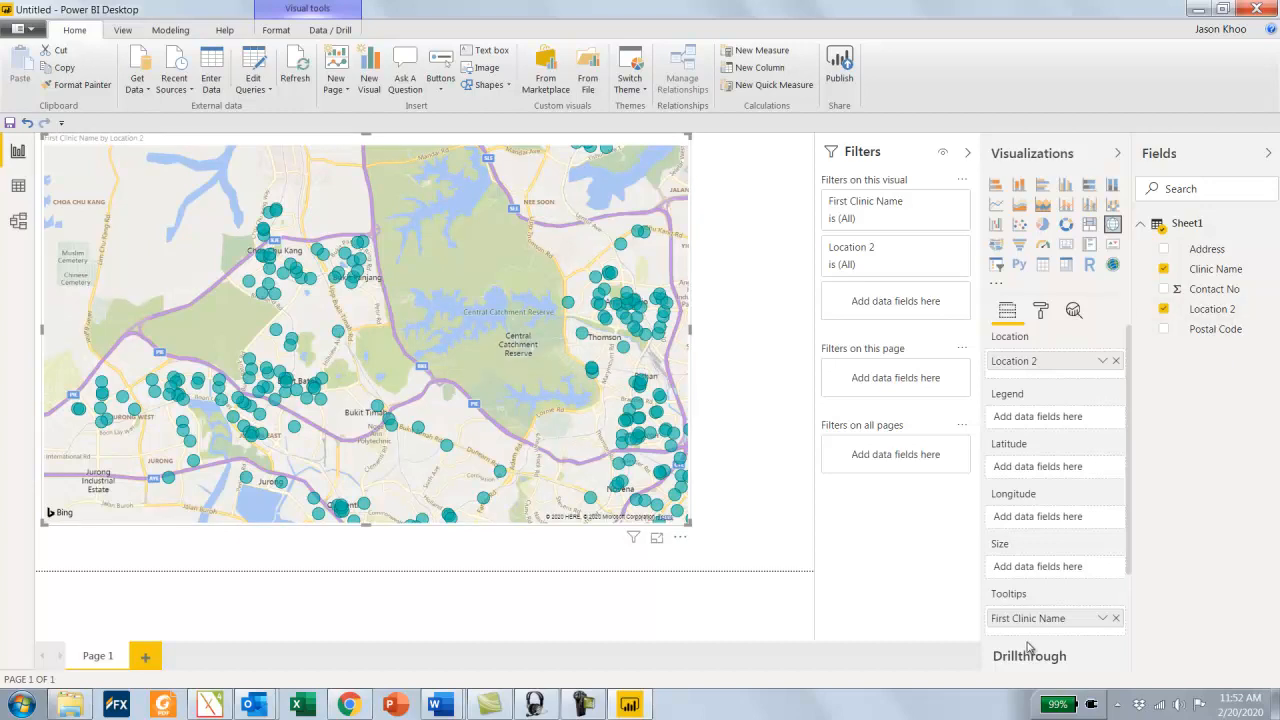
{"action": "left_click_drag", "start_coordinate": [1207, 250], "coordinate": [1058, 638]}
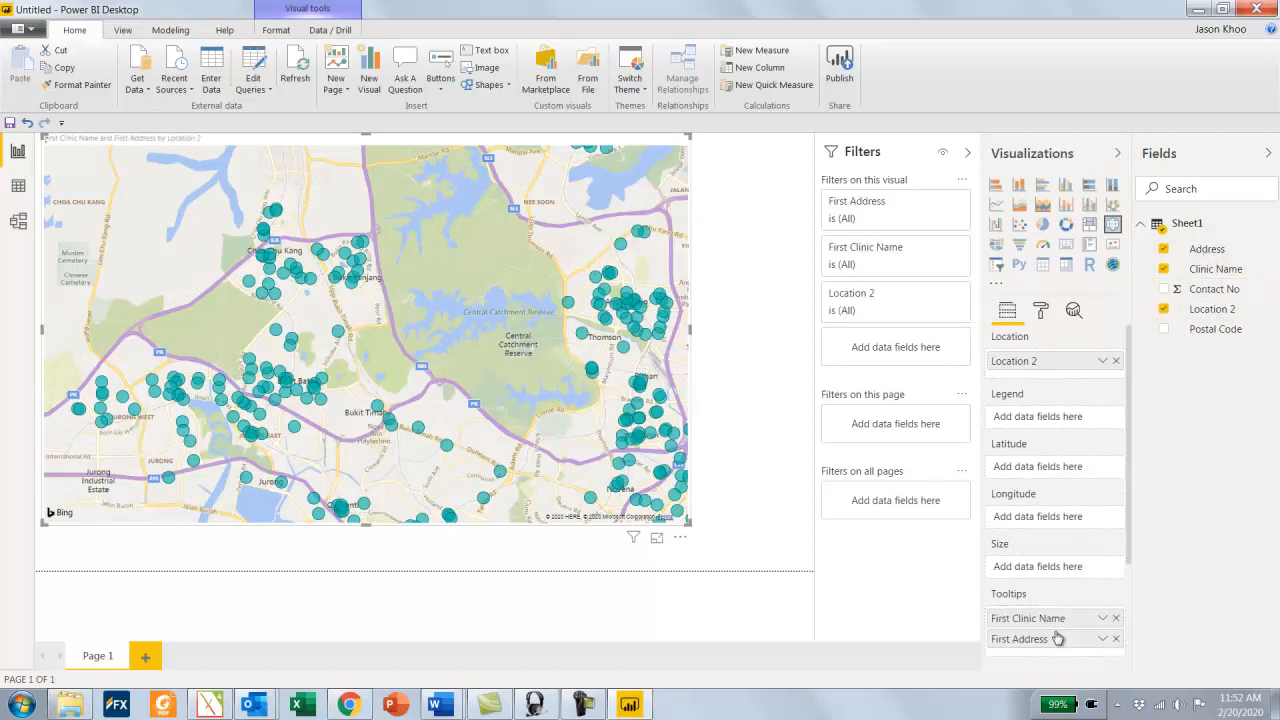
{"action": "left_click_drag", "start_coordinate": [1208, 292], "coordinate": [1050, 659]}
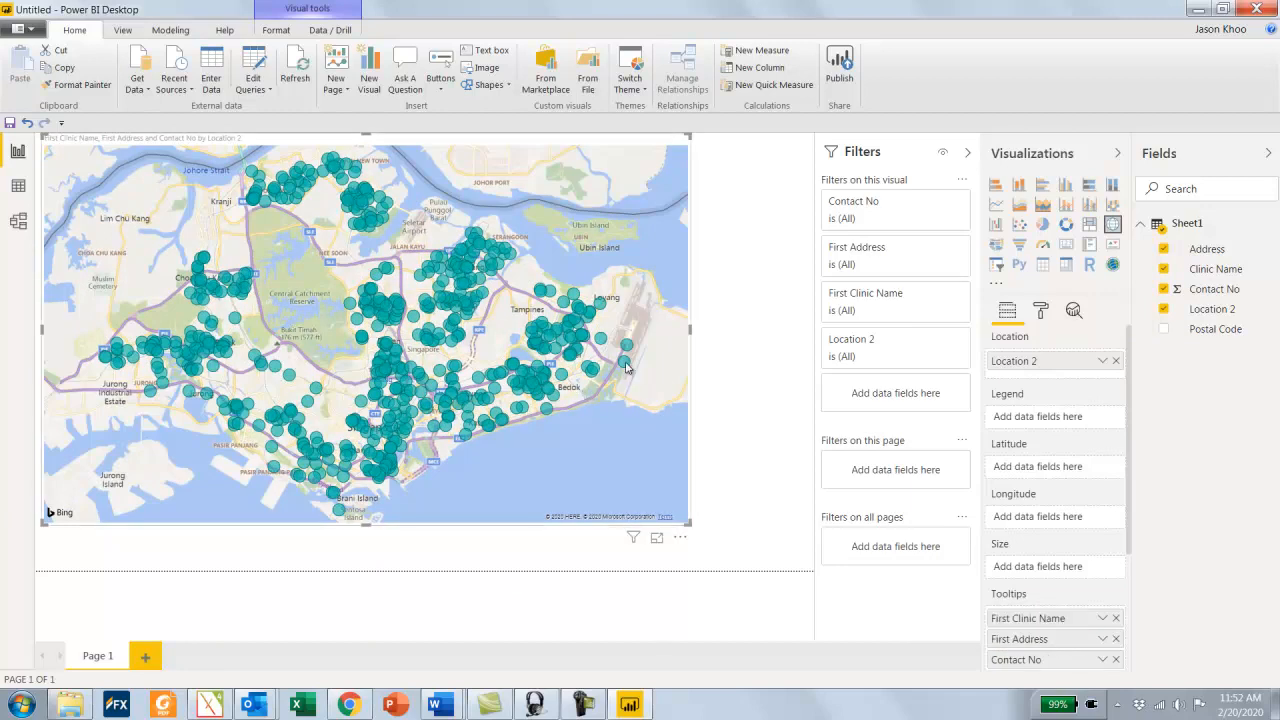
Check the clinic tooltips on the map and set the Contact No tooltip field's aggregation to Minimum
{"action": "mouse_move", "coordinate": [626, 366]}
{"action": "mouse_move", "coordinate": [205, 260]}
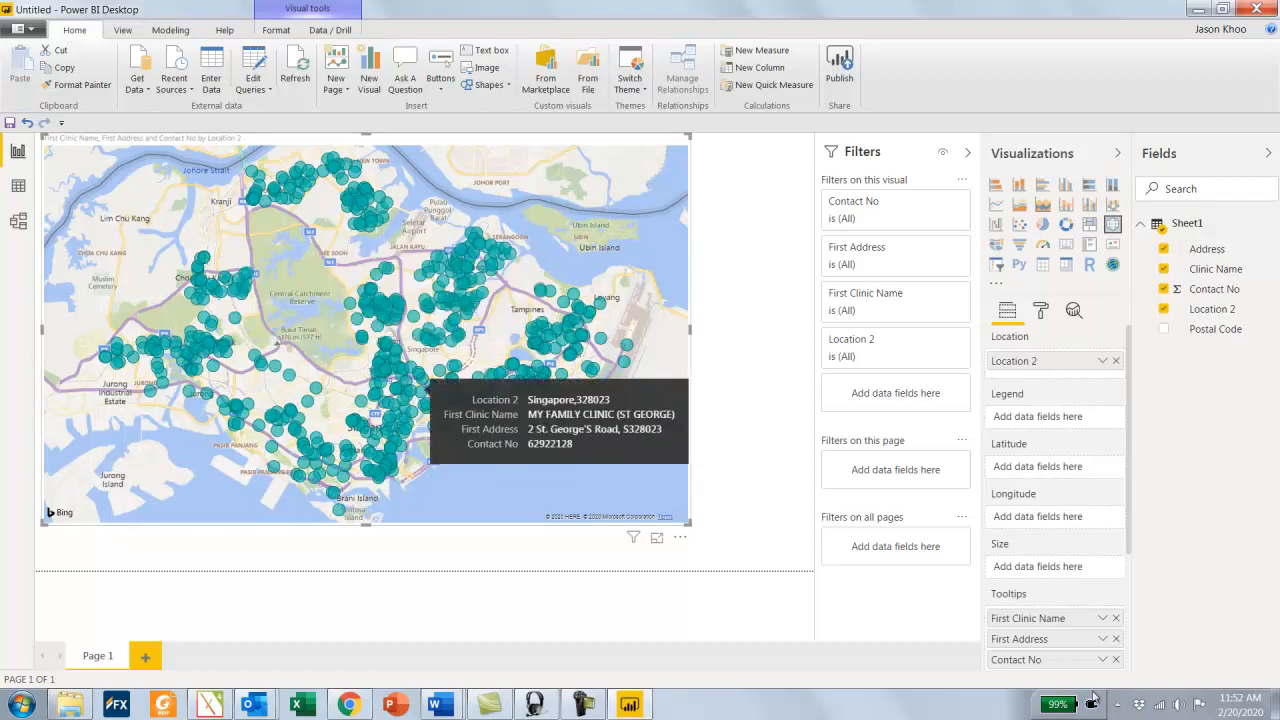
{"action": "left_click", "coordinate": [1104, 662]}
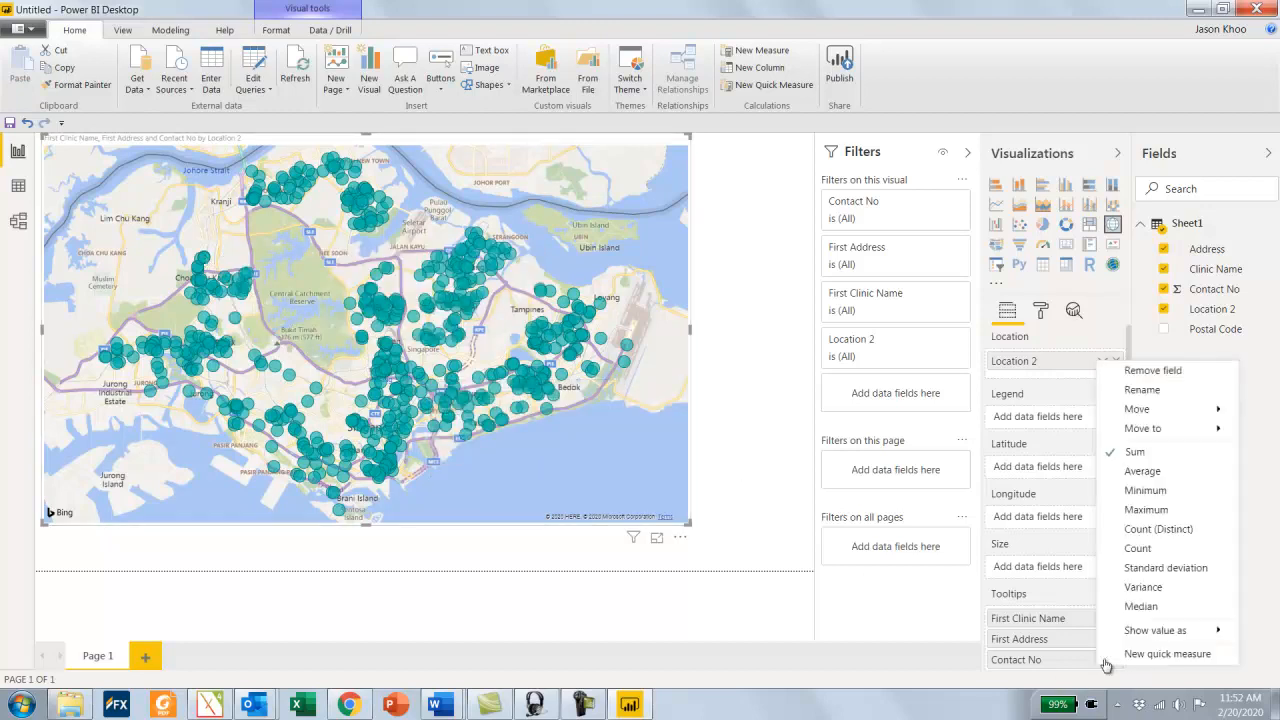
{"action": "left_click", "coordinate": [1144, 490]}
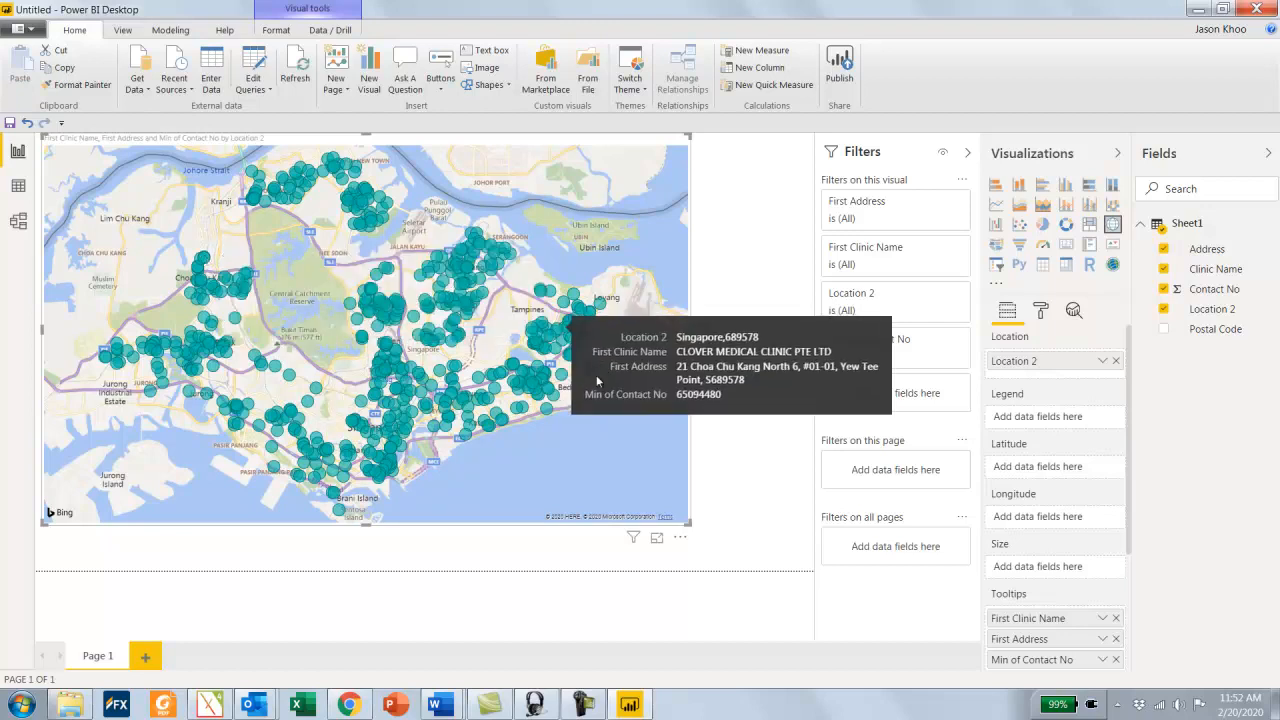
Save the report as a Power BI file named Demo in the Training 2020 folder
{"action": "left_click", "coordinate": [24, 29]}
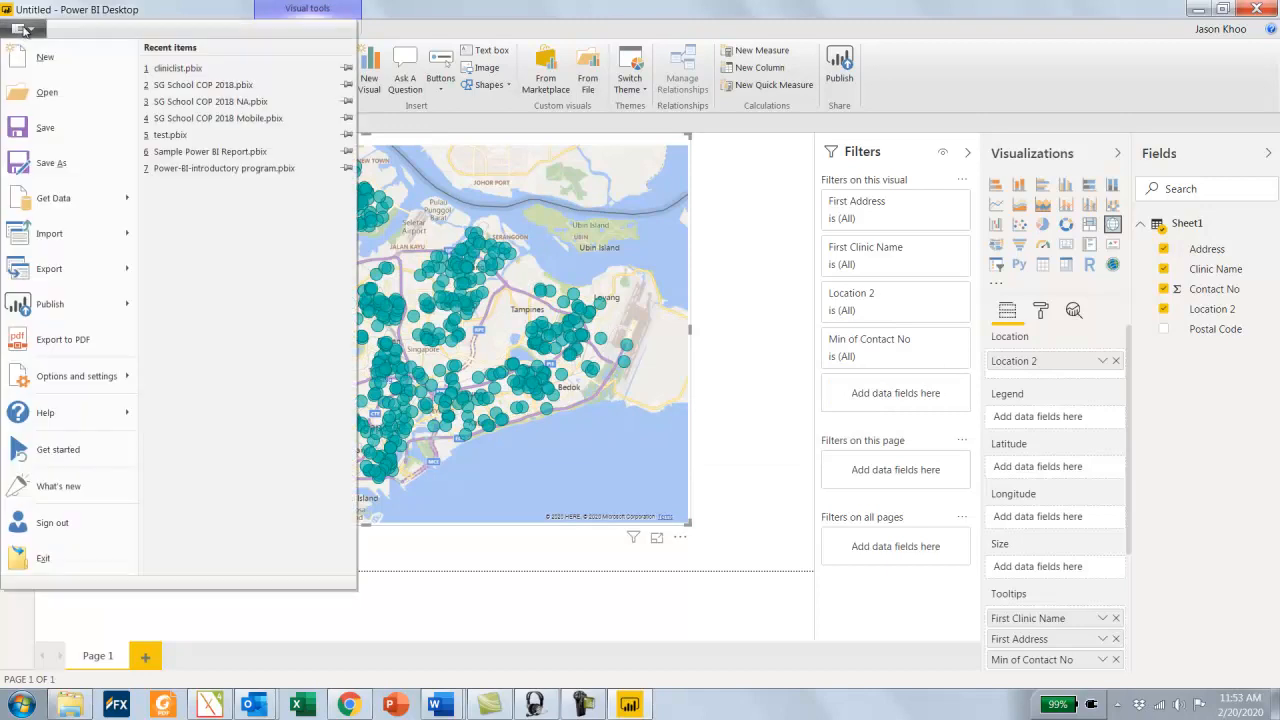
{"action": "left_click", "coordinate": [49, 127]}
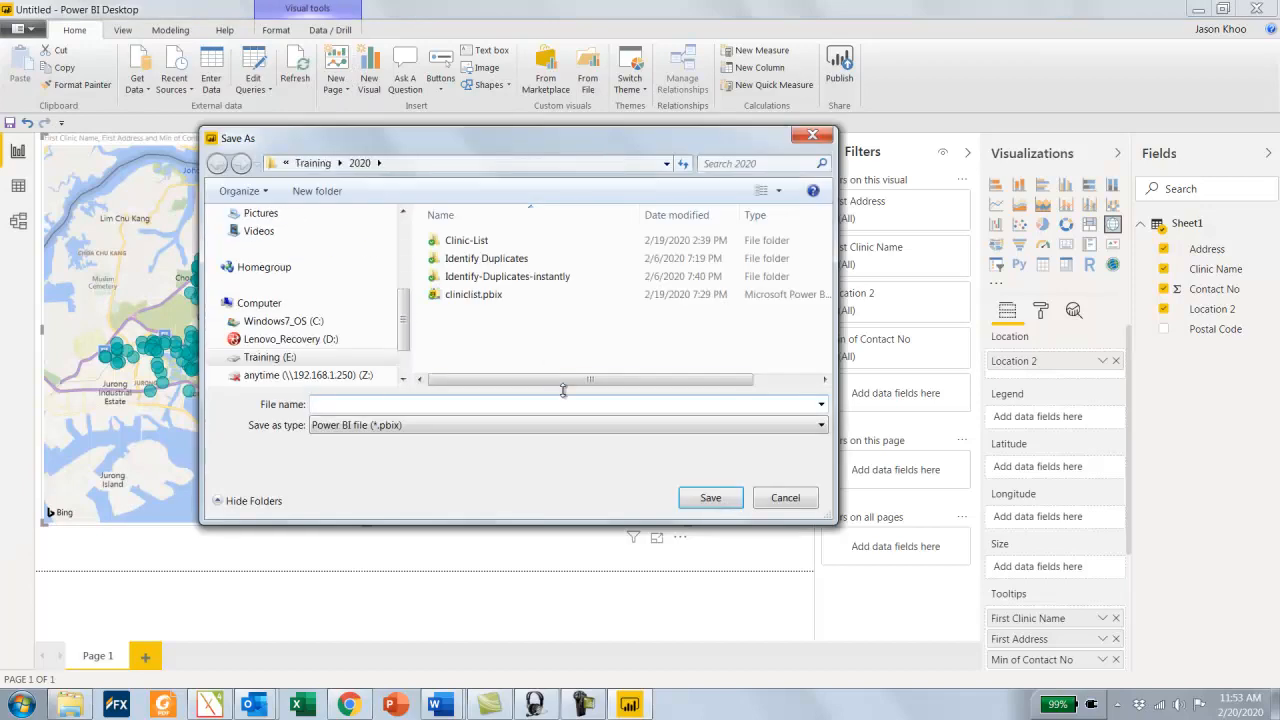
{"action": "type", "text": "Demo"}
{"action": "left_click", "coordinate": [710, 498]}
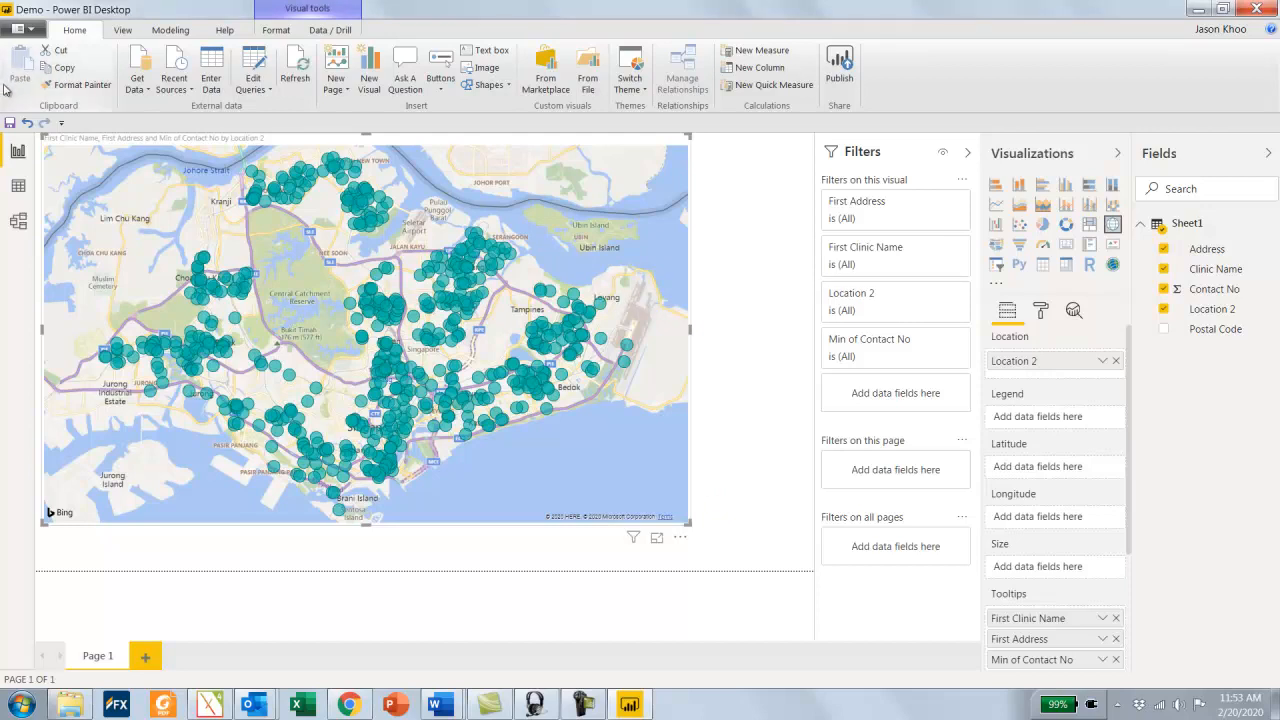
Publish the Demo report to My workspace and open the published Demo.pbix in the Power BI web service
{"action": "left_click", "coordinate": [22, 29]}
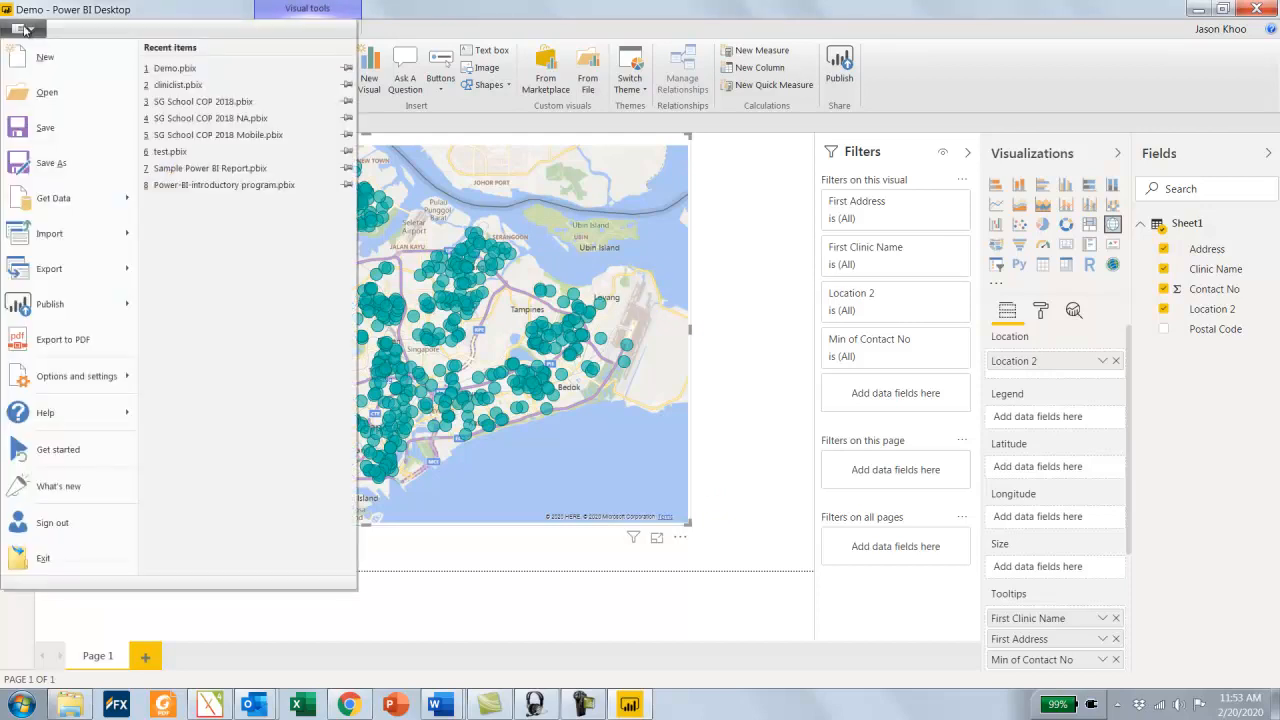
{"action": "left_click", "coordinate": [27, 23]}
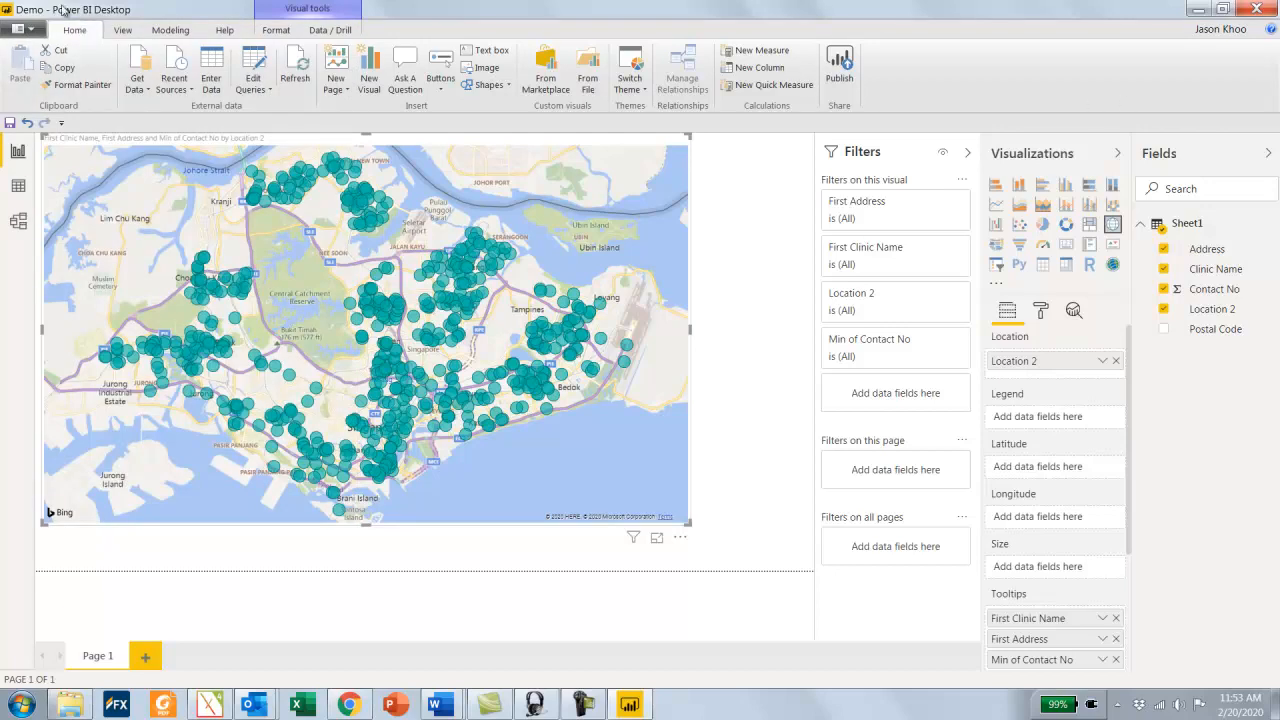
{"action": "left_click", "coordinate": [840, 68]}
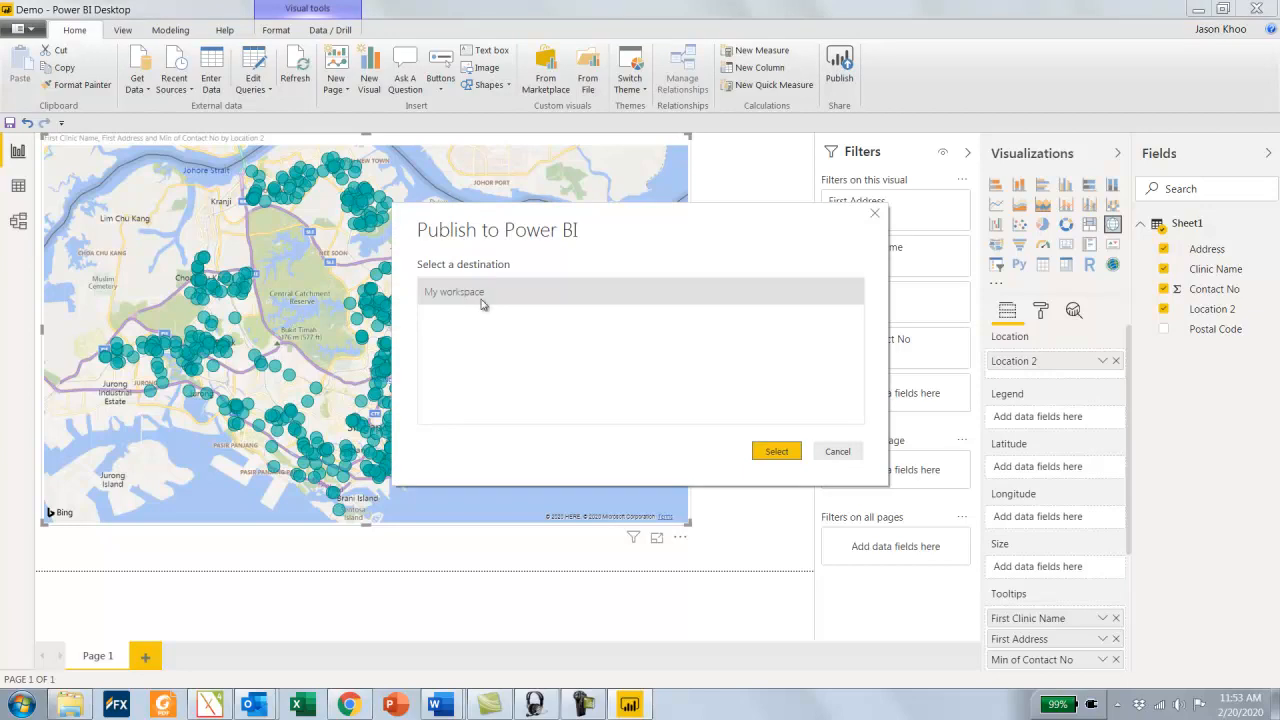
{"action": "left_click", "coordinate": [777, 452]}
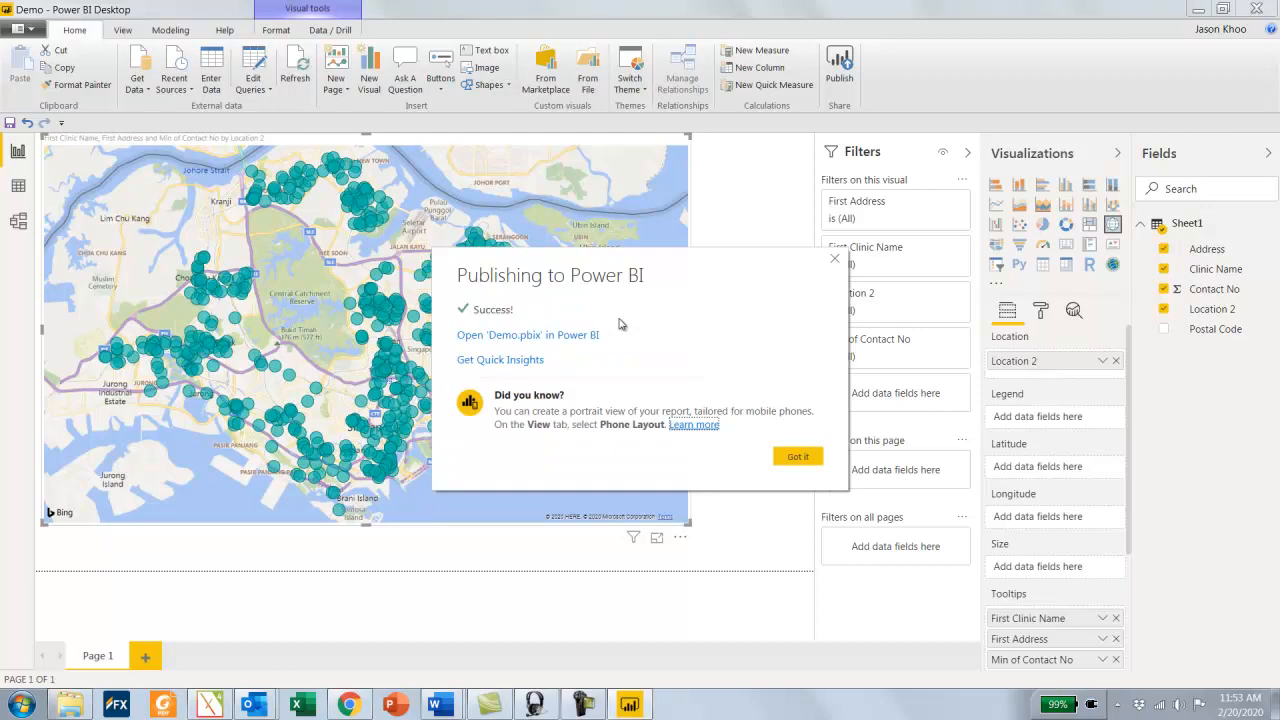
{"action": "left_click", "coordinate": [568, 337]}
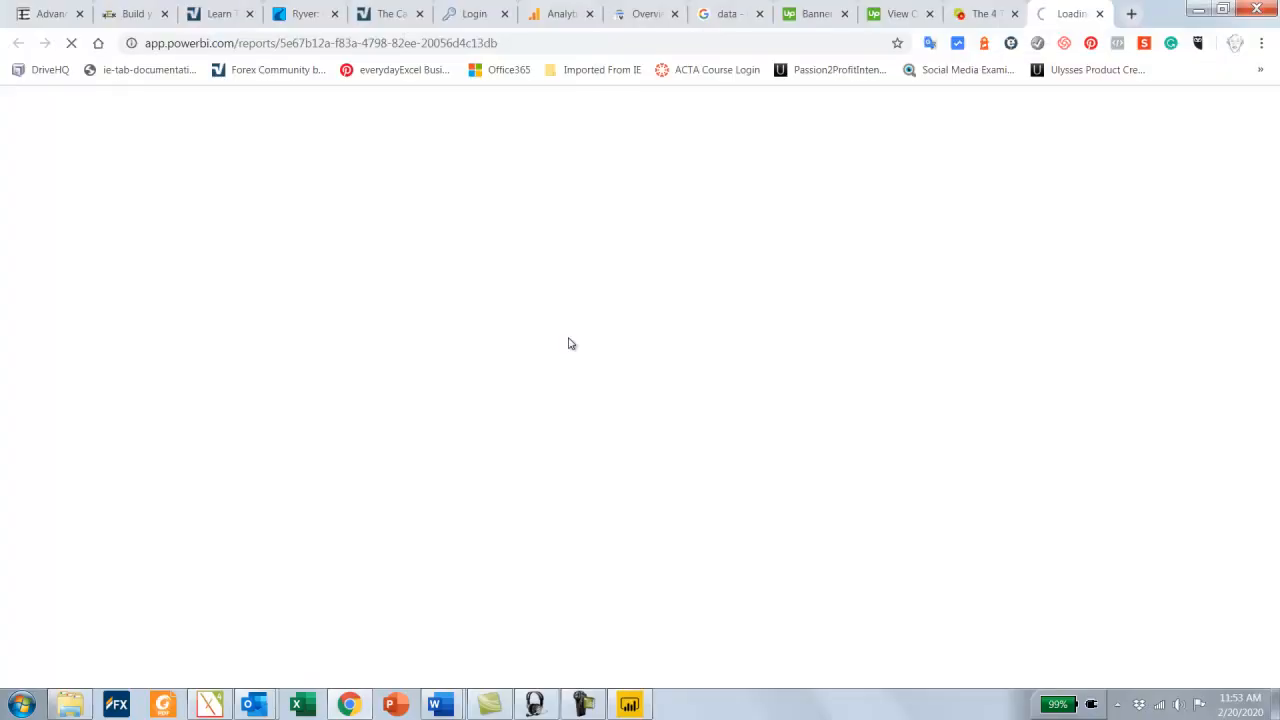